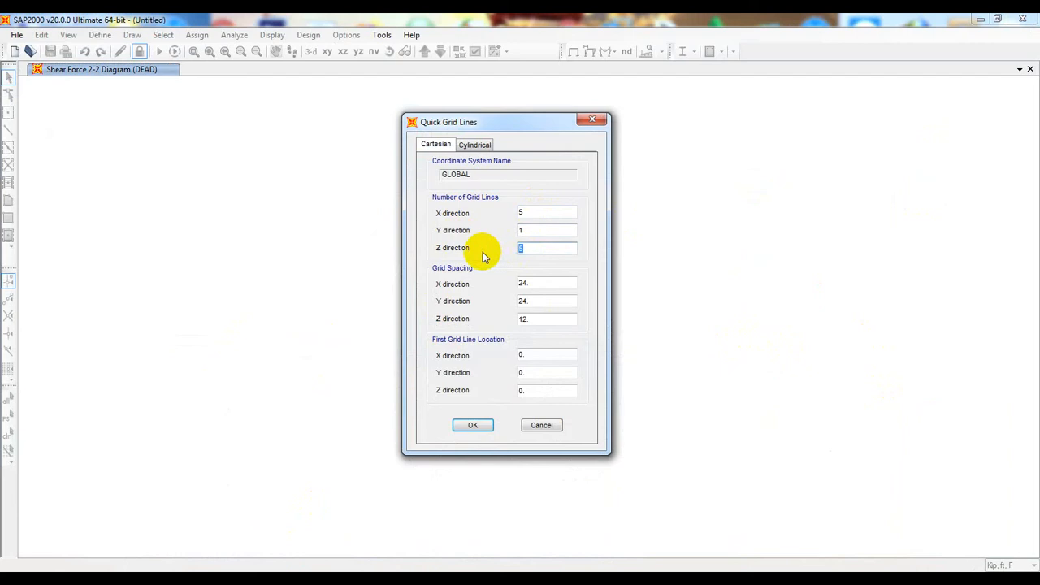
# - Set the number of grid lines in the Z direction to 2
pyautogui.write('2')
# - Switch to the truss picture in Paint and mark its two horizontal grid levels with thick black lines
pyautogui.click(341, 578)
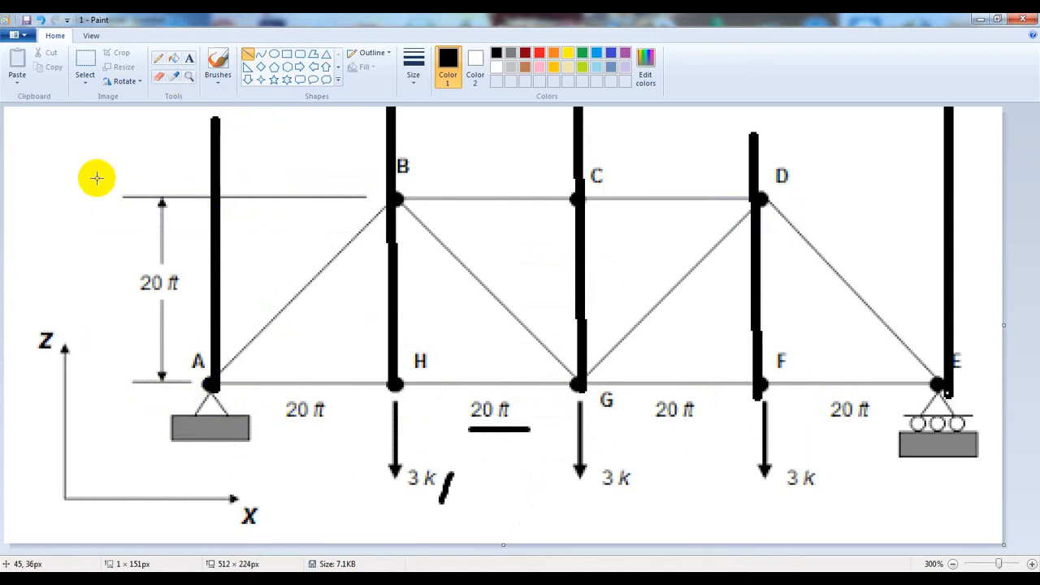
pyautogui.moveTo(39, 193); pyautogui.dragTo(213, 194)
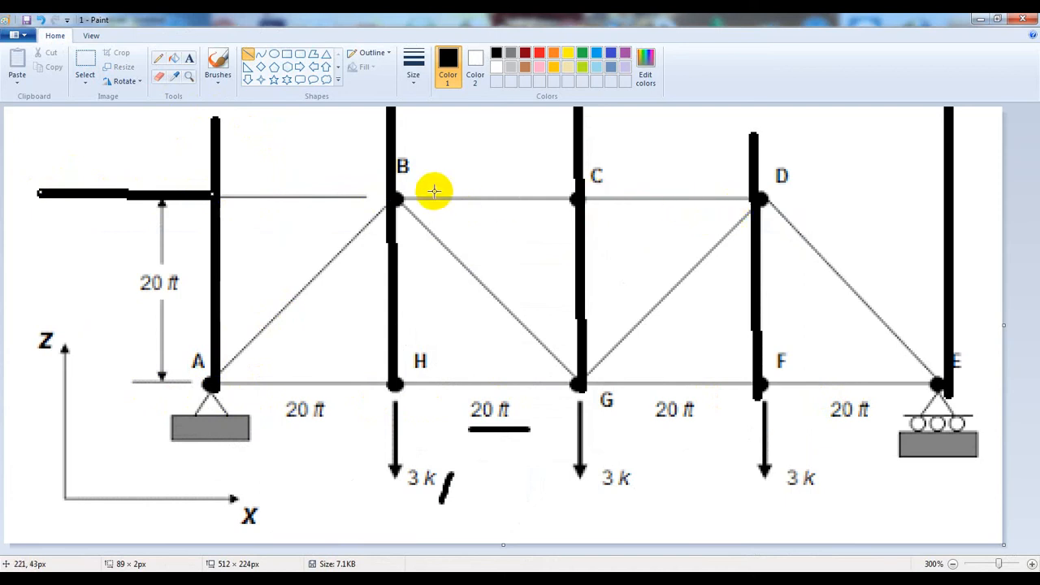
pyautogui.moveTo(762, 199); pyautogui.dragTo(762, 199)
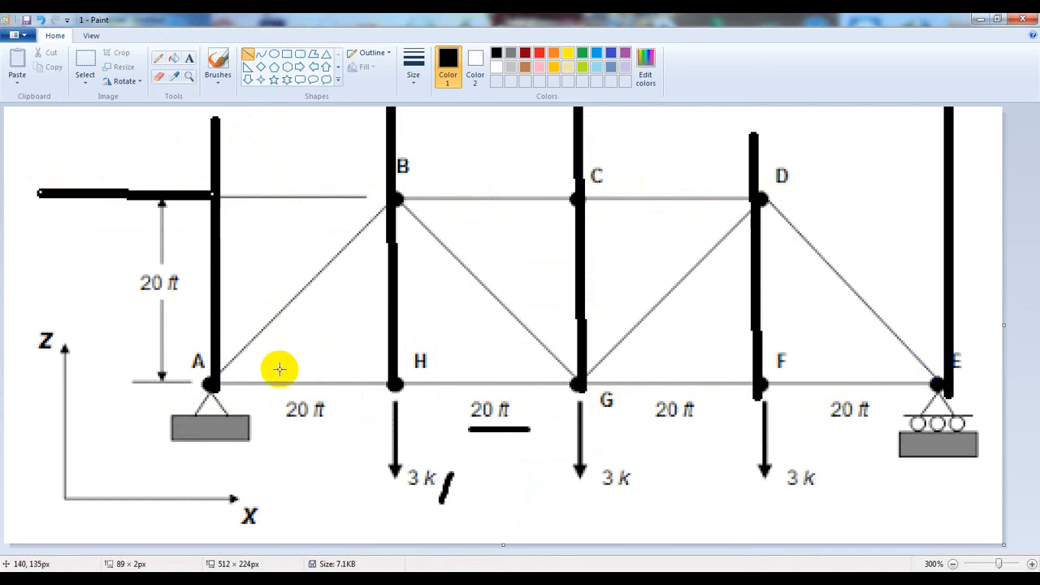
pyautogui.moveTo(245, 388); pyautogui.dragTo(899, 387)
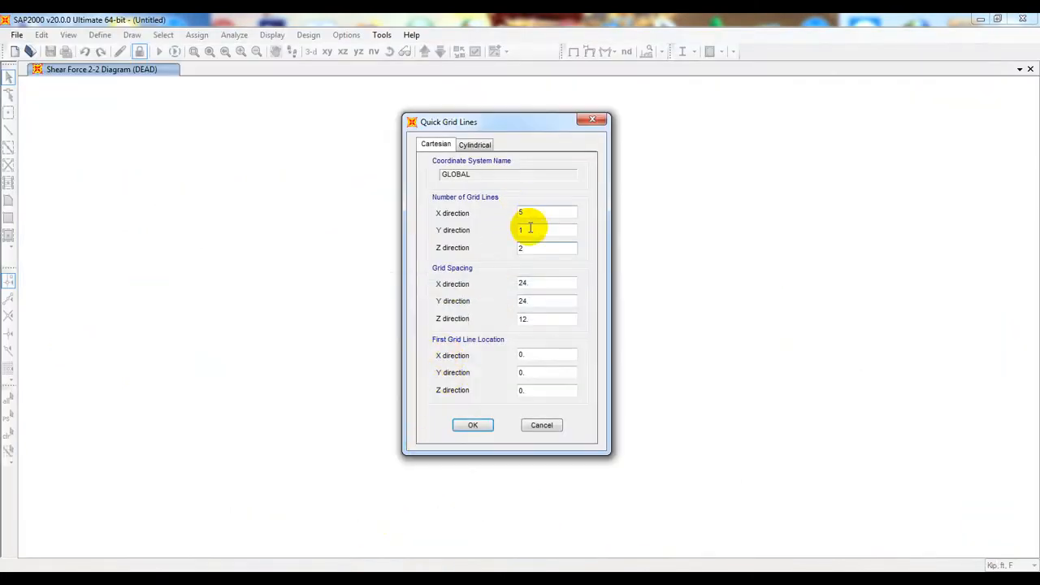
# - Back in SAP2000, set the grid spacing to 20 ft in the X and Z directions and create the grid
pyautogui.doubleClick(534, 283)
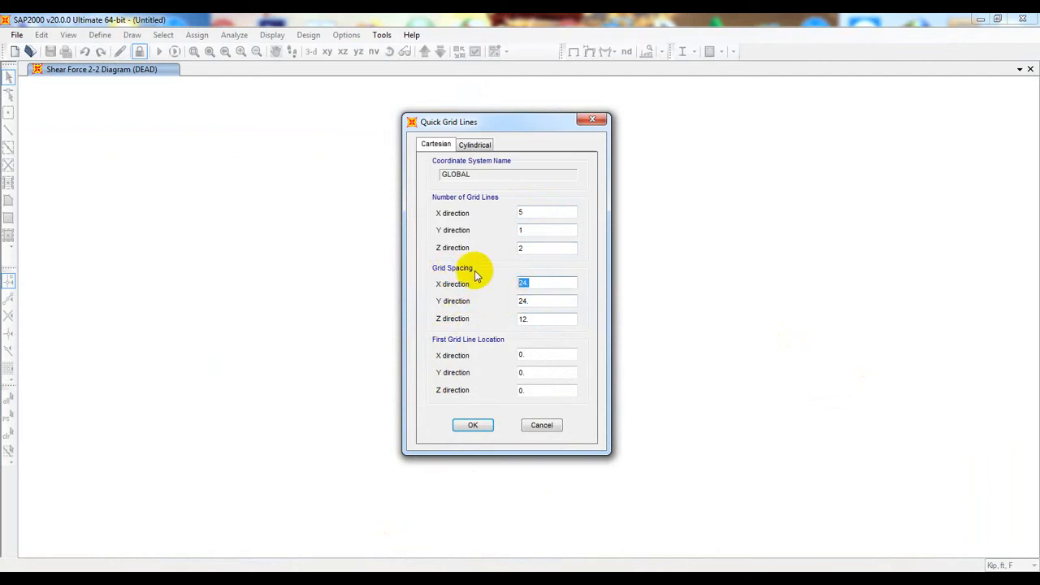
pyautogui.click(307, 527)
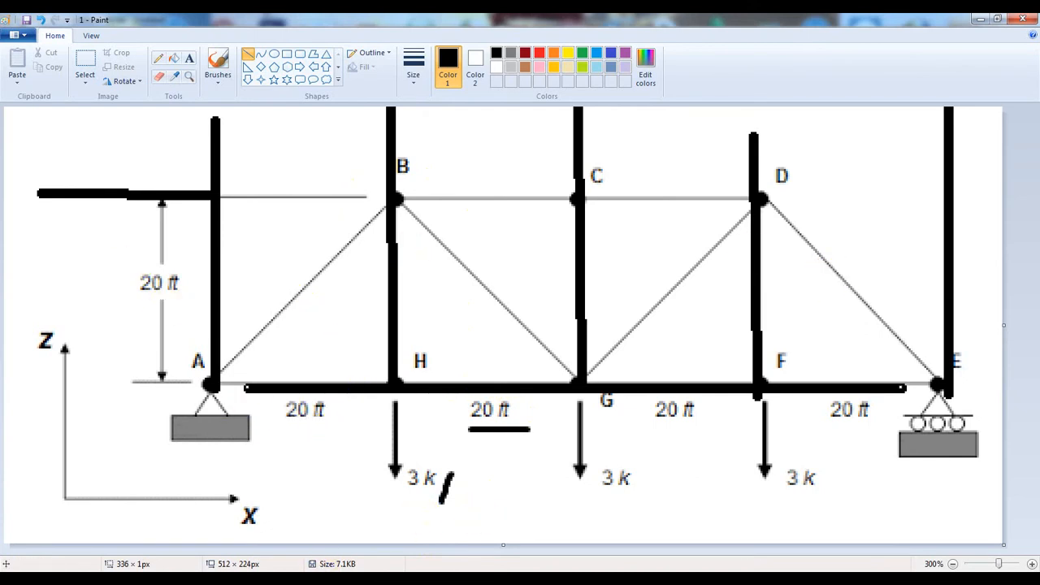
pyautogui.click(307, 552)
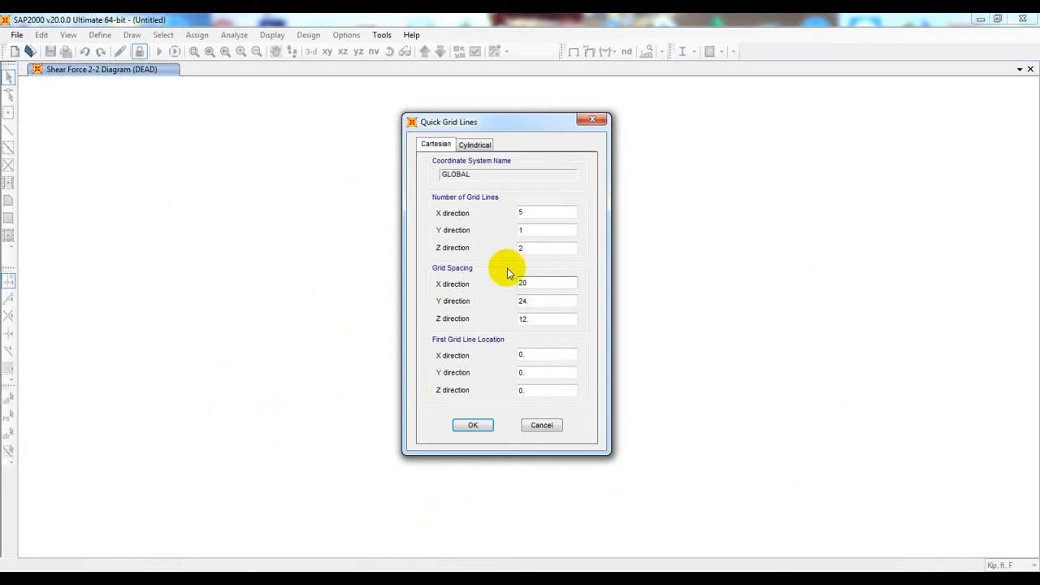
pyautogui.click(525, 319)
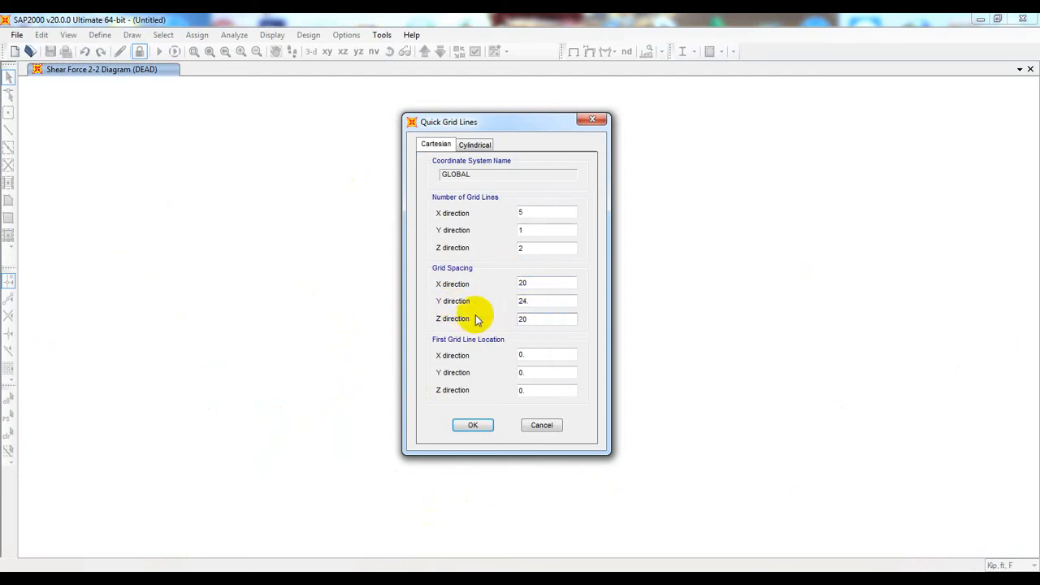
pyautogui.doubleClick(538, 318)
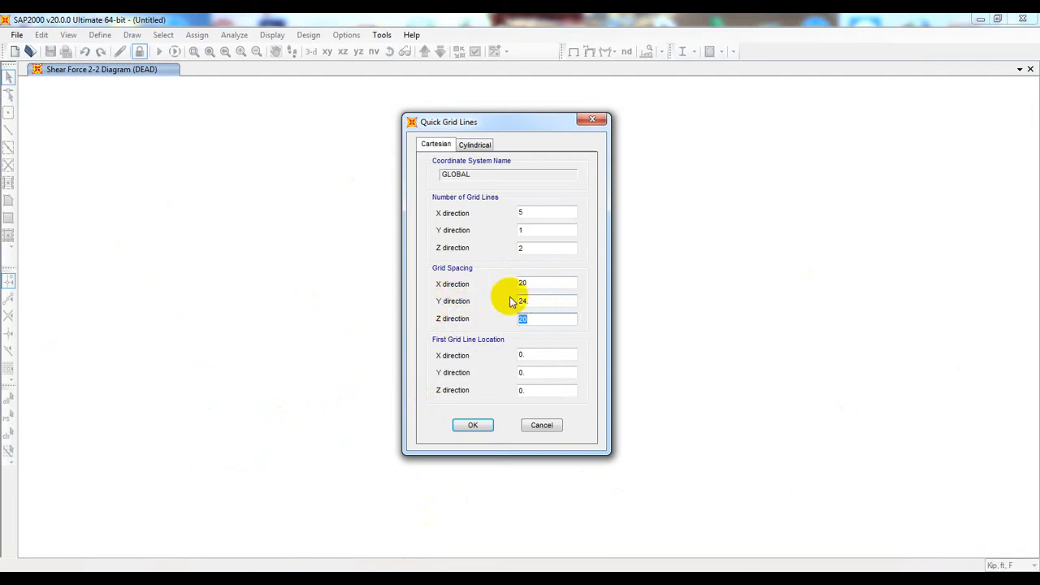
pyautogui.doubleClick(538, 300)
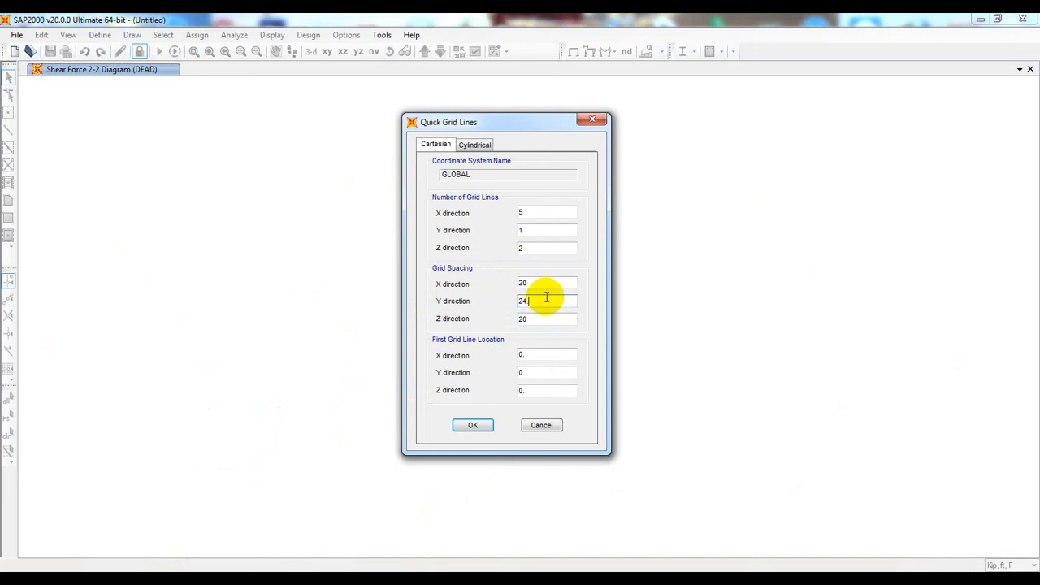
pyautogui.doubleClick(533, 230)
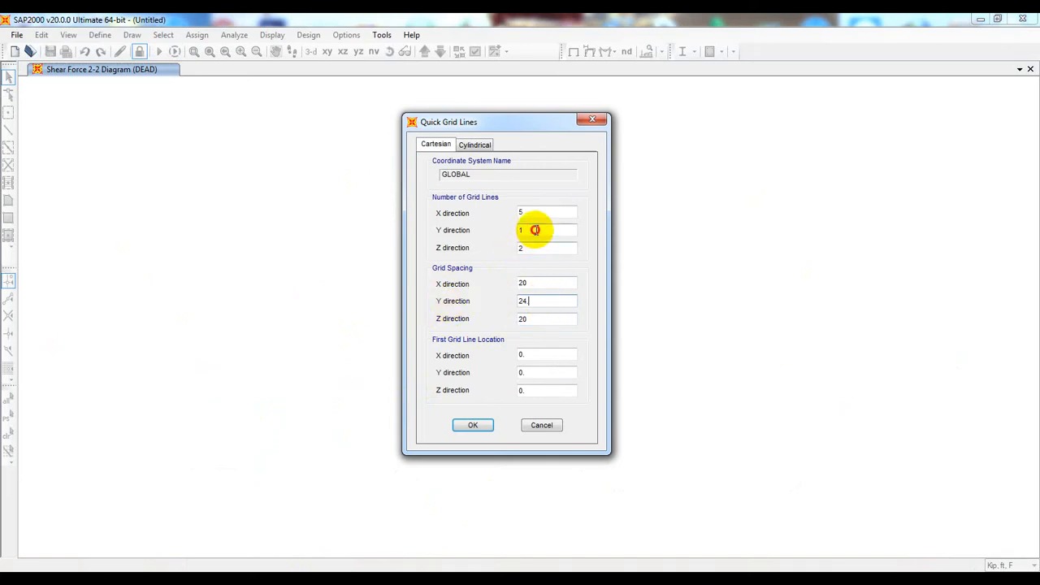
pyautogui.moveTo(538, 299); pyautogui.dragTo(458, 300)
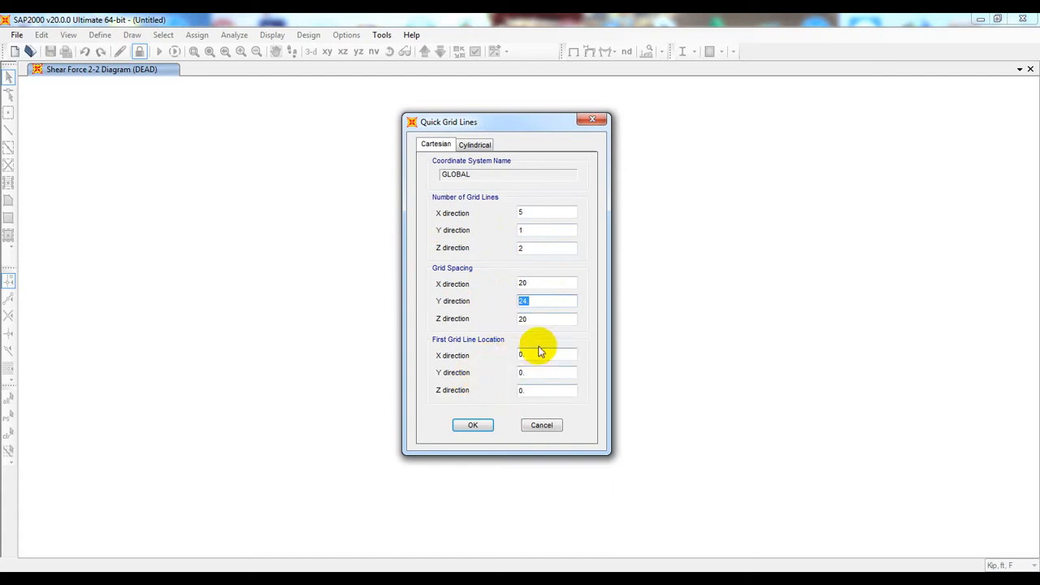
pyautogui.click(473, 424)
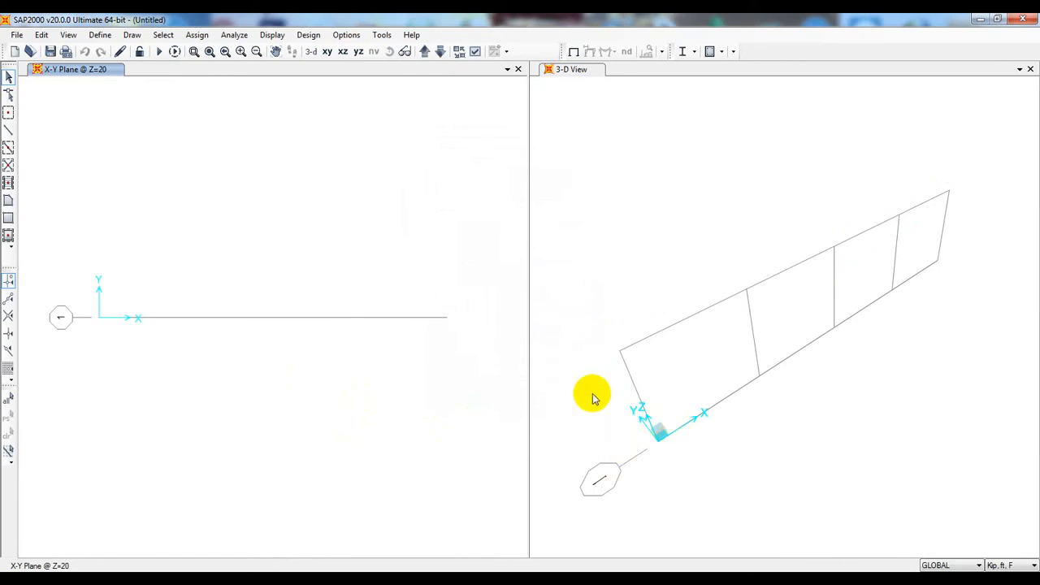
# - Display the X-Z plane at Y=0 beside the 3-D view and start the Draw Frame/Cable command, keeping its properties box clear of the grid
pyautogui.click(343, 52)
pyautogui.click(665, 237)
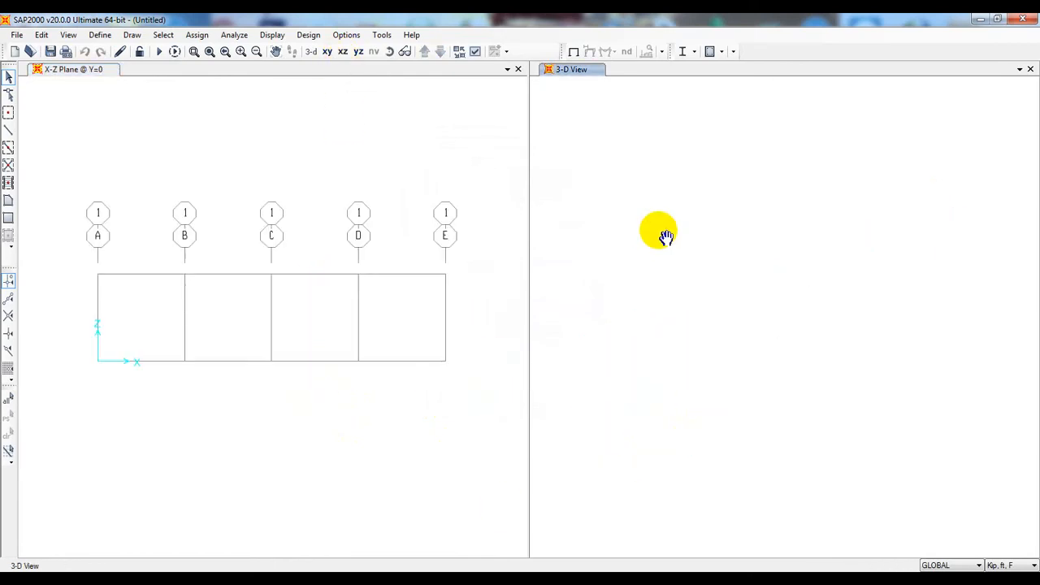
pyautogui.click(345, 395)
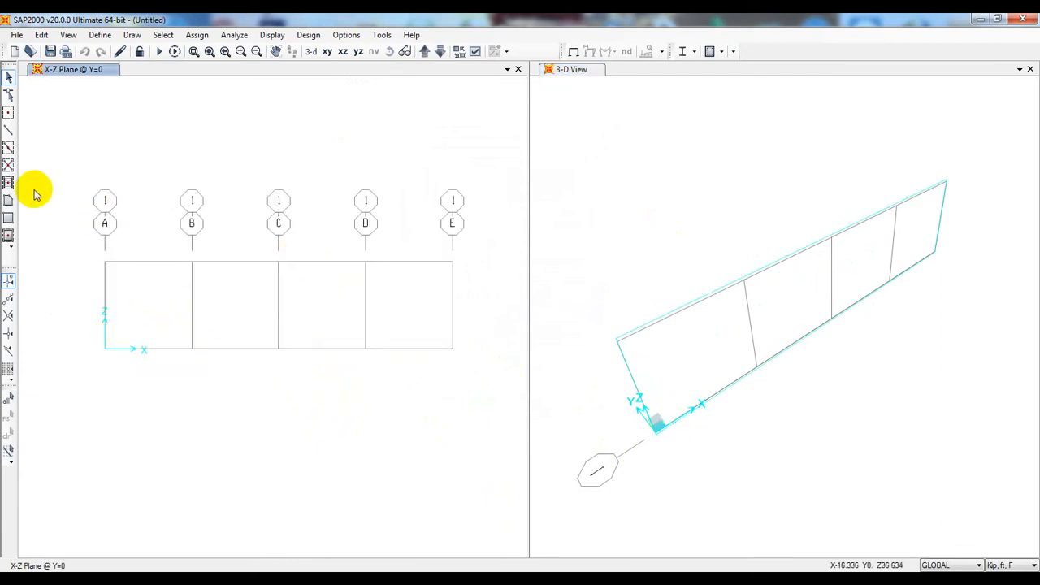
pyautogui.click(8, 130)
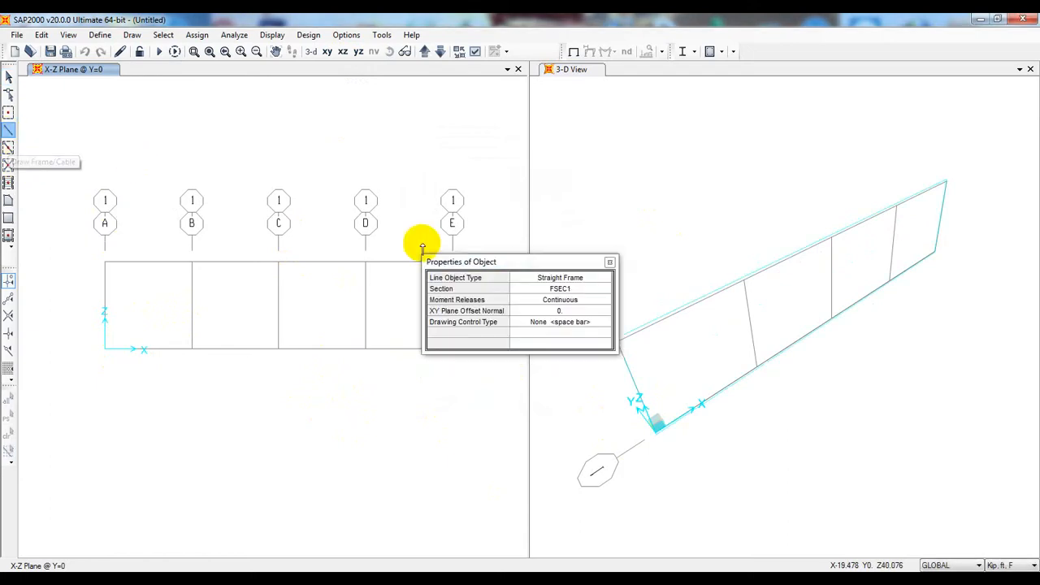
pyautogui.moveTo(480, 261); pyautogui.dragTo(556, 260)
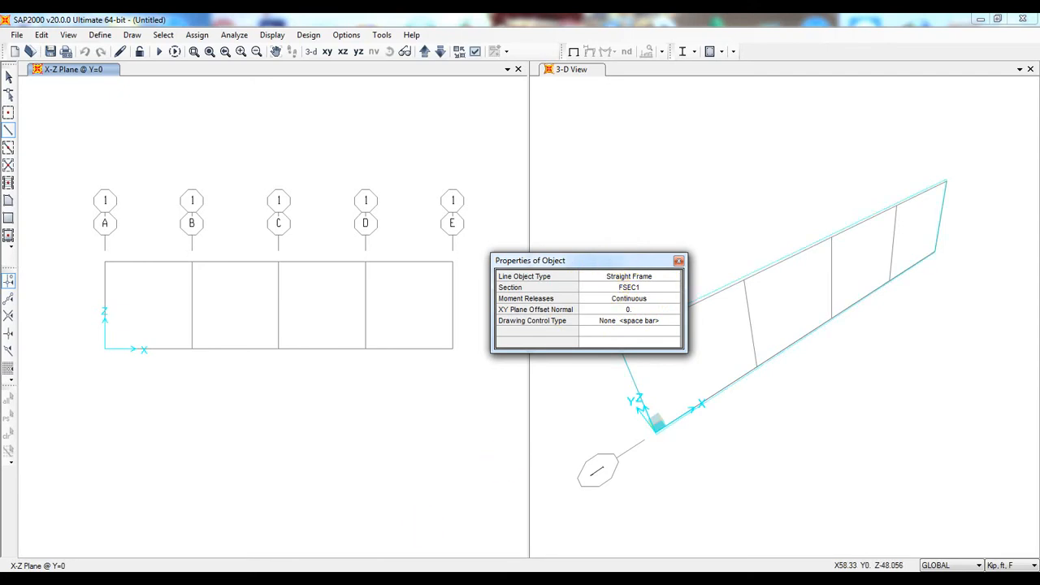
# - Switch to Paint and undo the thick grid lines drawn over the truss picture
pyautogui.click(244, 580)
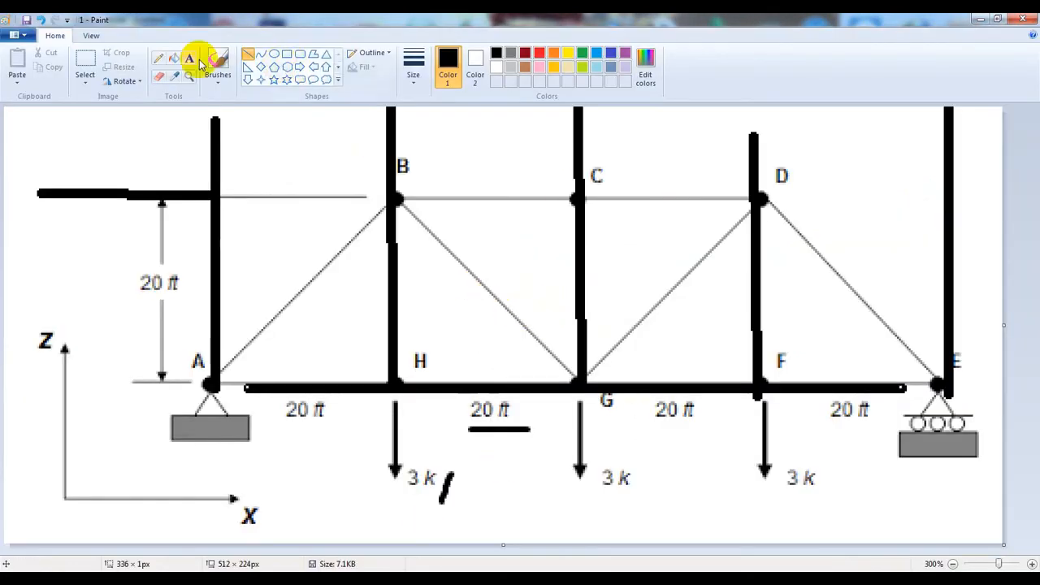
pyautogui.click(40, 22)
pyautogui.click(39, 22)
pyautogui.click(40, 22)
pyautogui.click(39, 22)
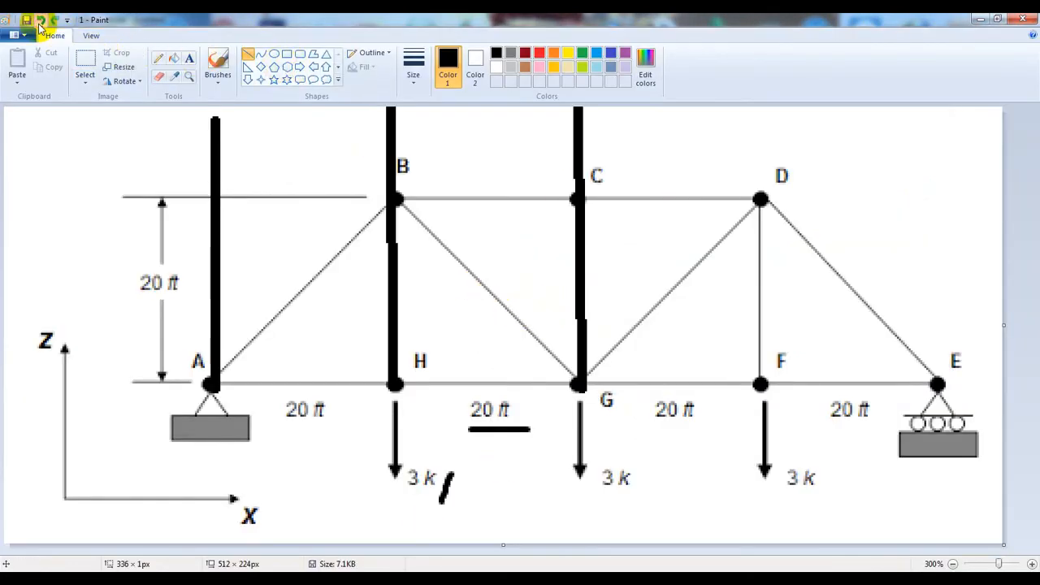
pyautogui.click(40, 22)
pyautogui.click(40, 22)
pyautogui.click(40, 22)
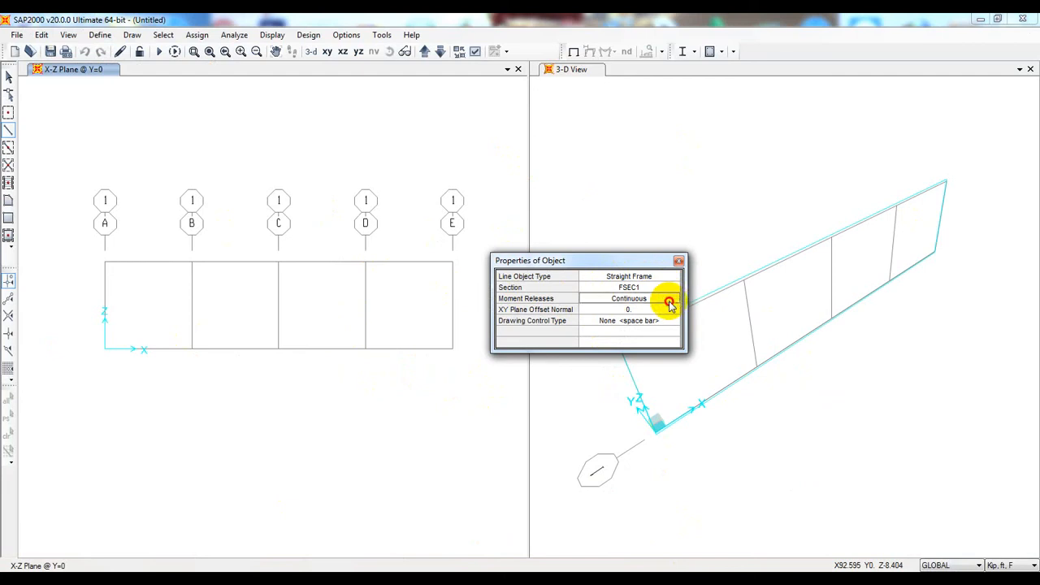
# - Back in SAP2000, set the moment releases of the straight frame being drawn to Pinned
pyautogui.click(673, 302)
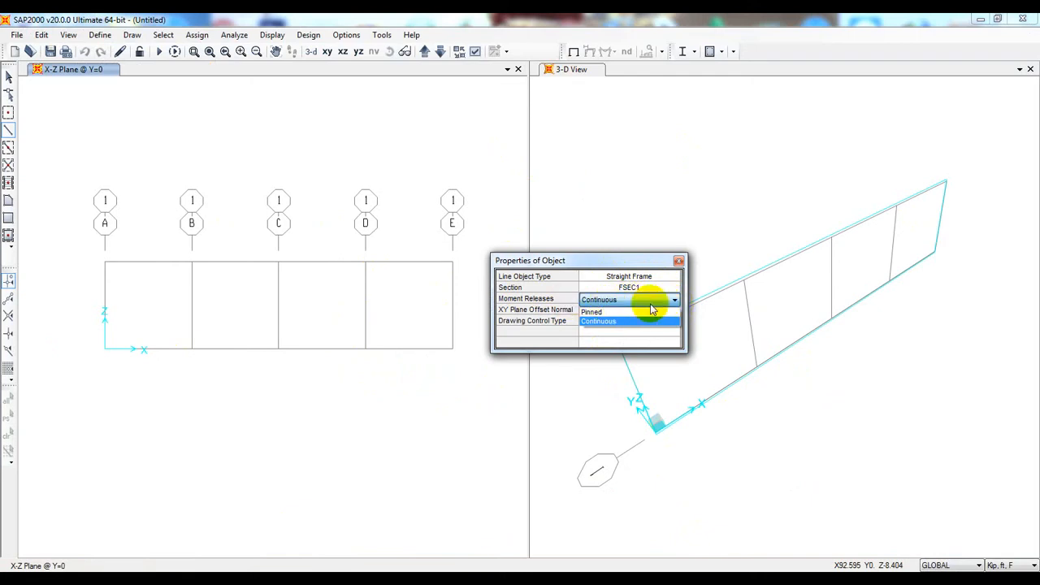
pyautogui.click(593, 313)
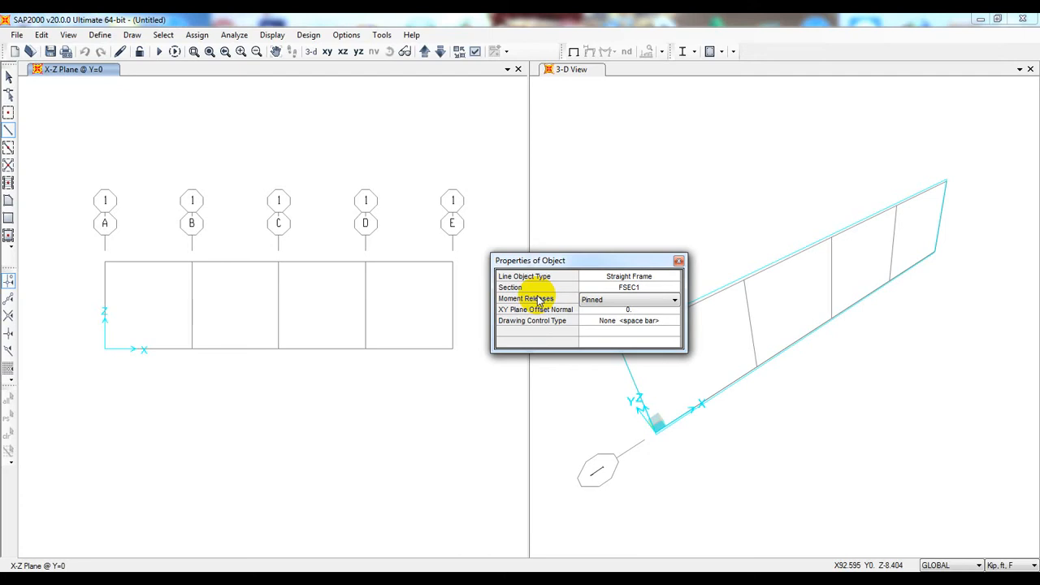
pyautogui.click(626, 300)
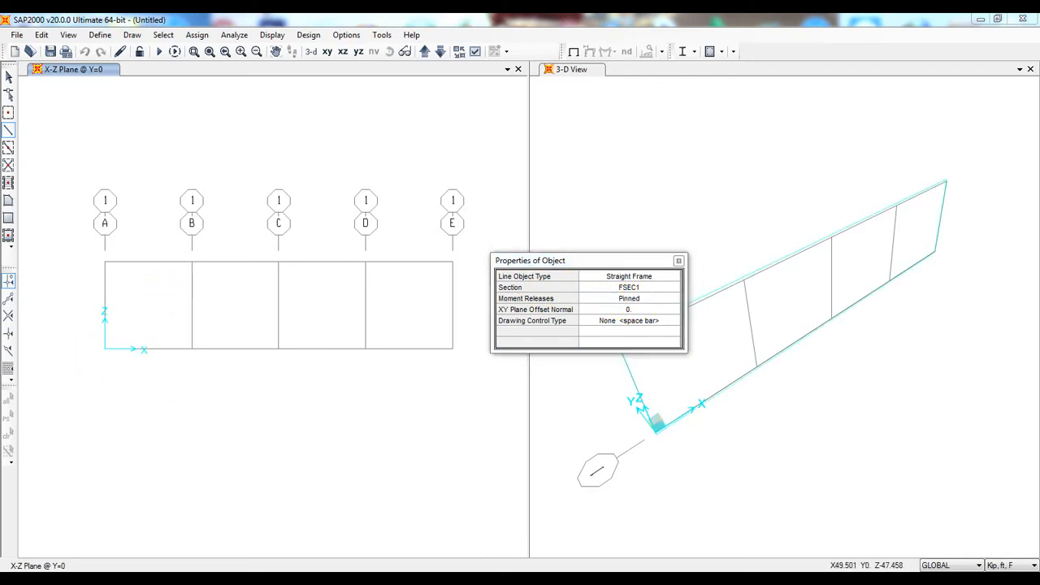
# - Check the truss picture in Paint, then draw the bottom chord in SAP2000 along Z=0 from grid A through B and C to E
pyautogui.hotkey('alt', 'Tab')
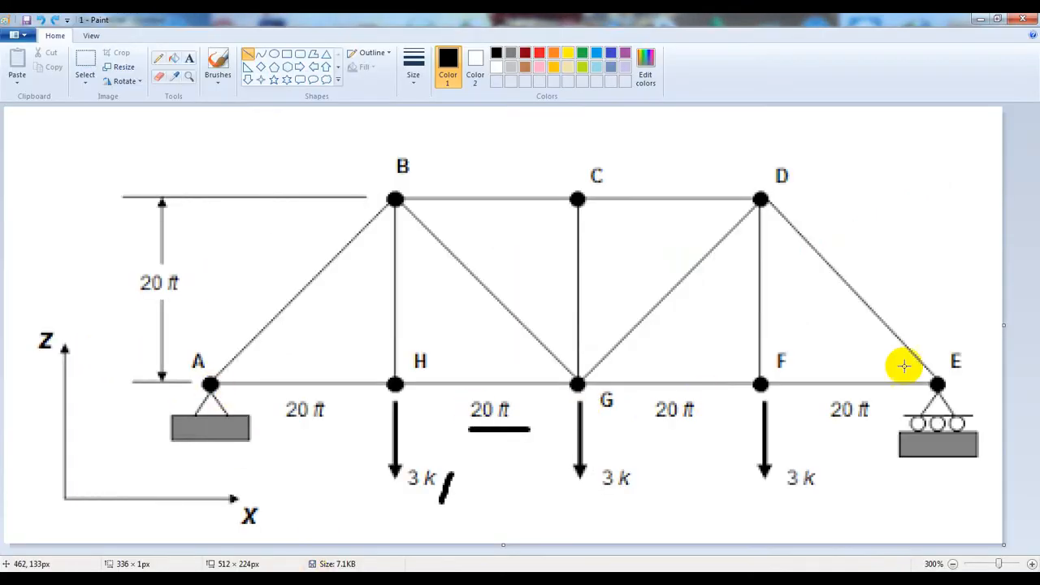
pyautogui.click(937, 386)
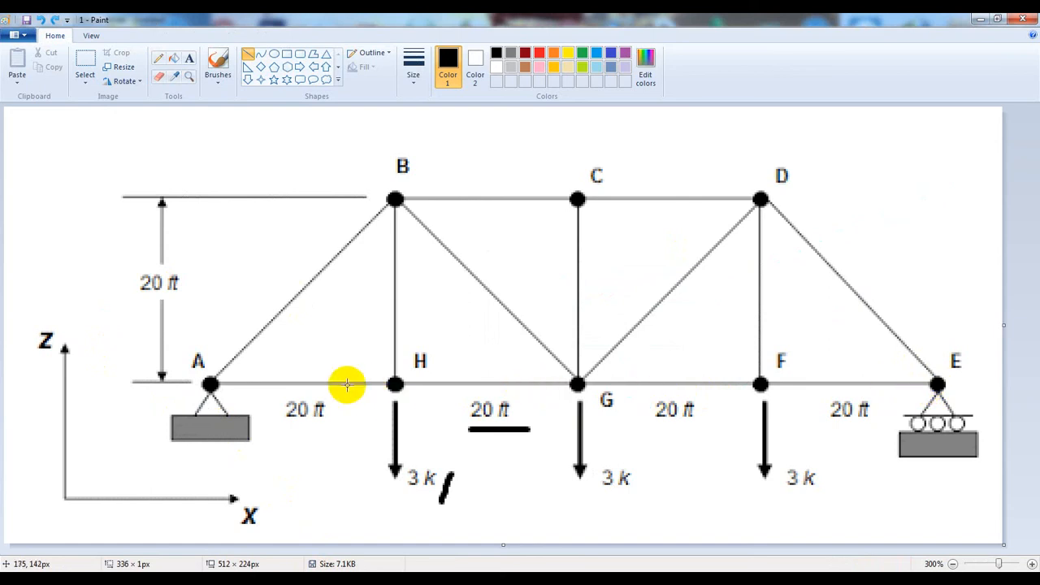
pyautogui.hotkey('alt', 'Tab')
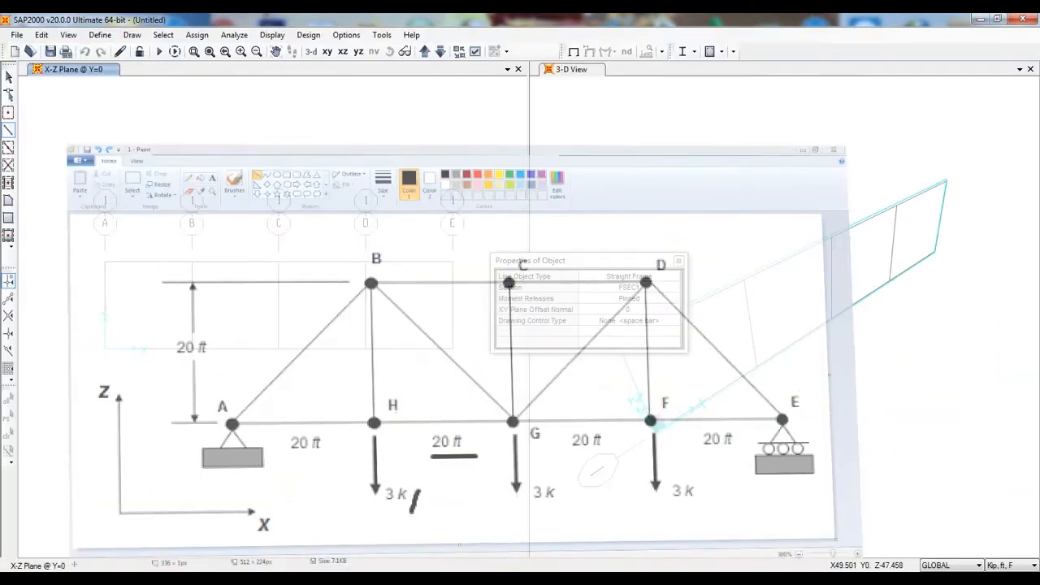
pyautogui.click(105, 349)
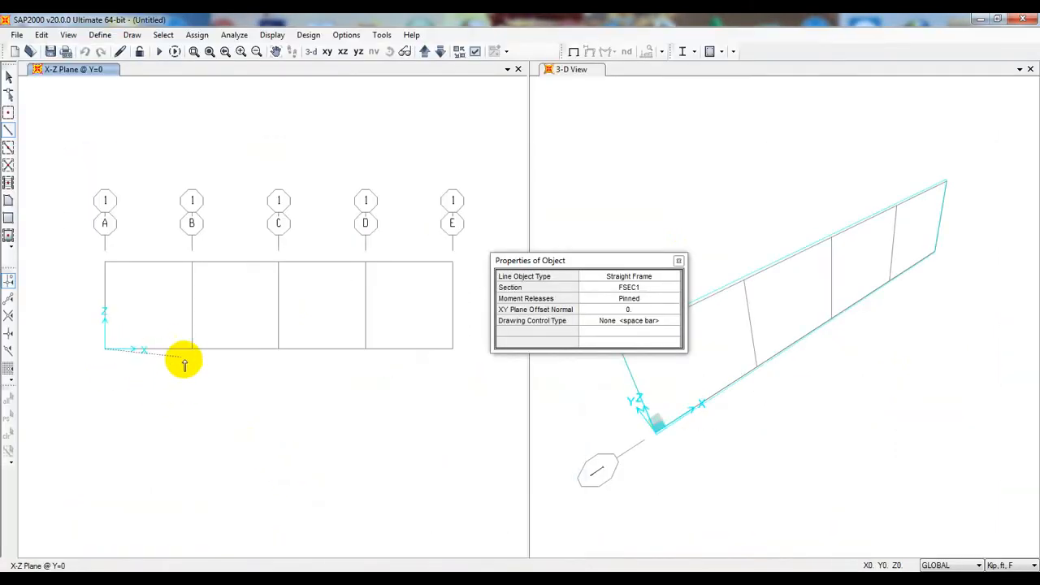
pyautogui.click(192, 349)
pyautogui.click(278, 349)
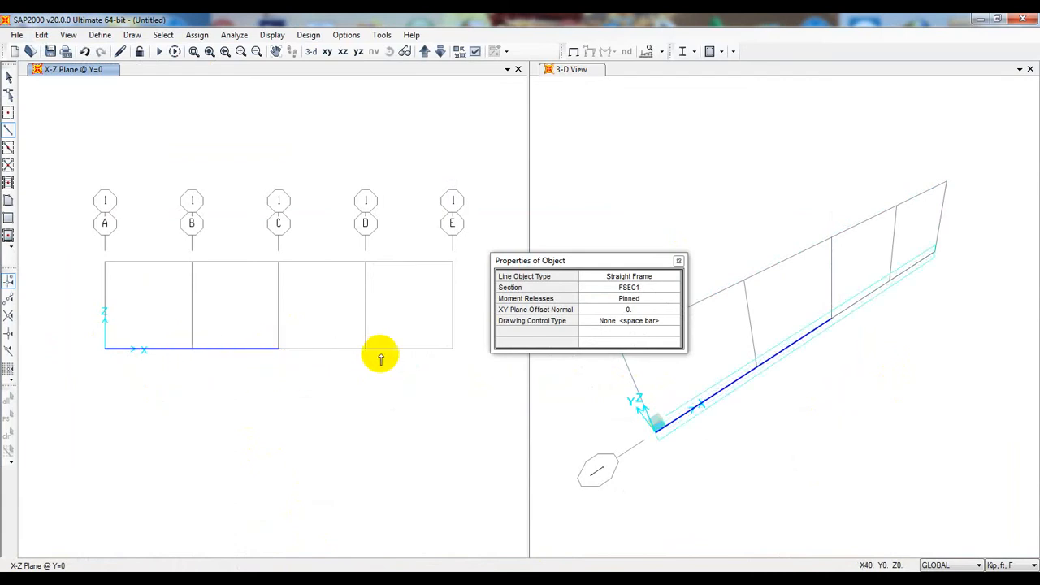
pyautogui.doubleClick(451, 349)
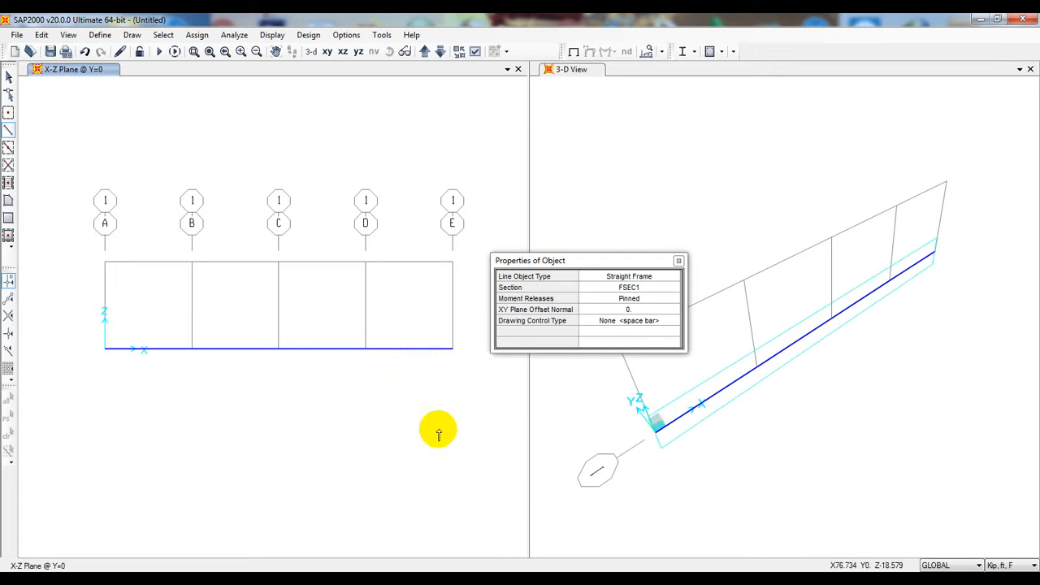
# - Draw the end diagonals and top chord from the base at grid E up to D, along the top through C to B, and down to A
pyautogui.click(451, 349)
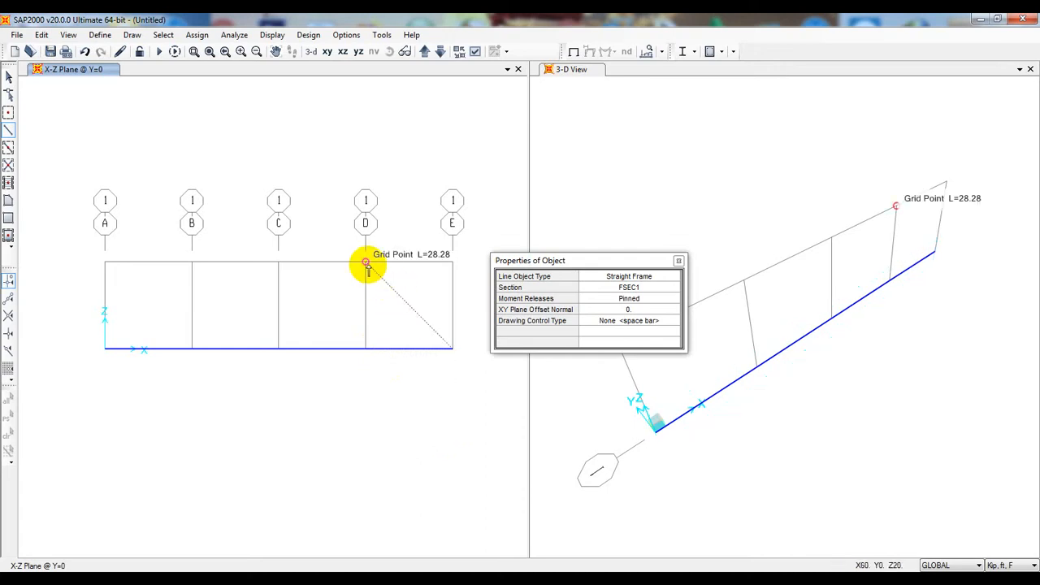
pyautogui.rightClick(365, 263)
pyautogui.click(344, 579)
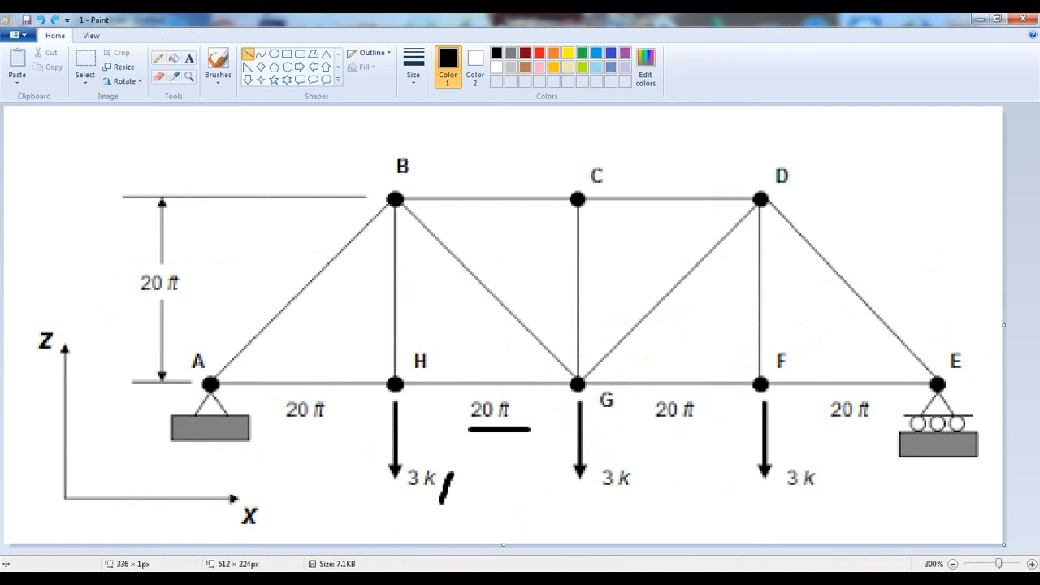
pyautogui.click(343, 579)
pyautogui.click(452, 349)
pyautogui.click(360, 262)
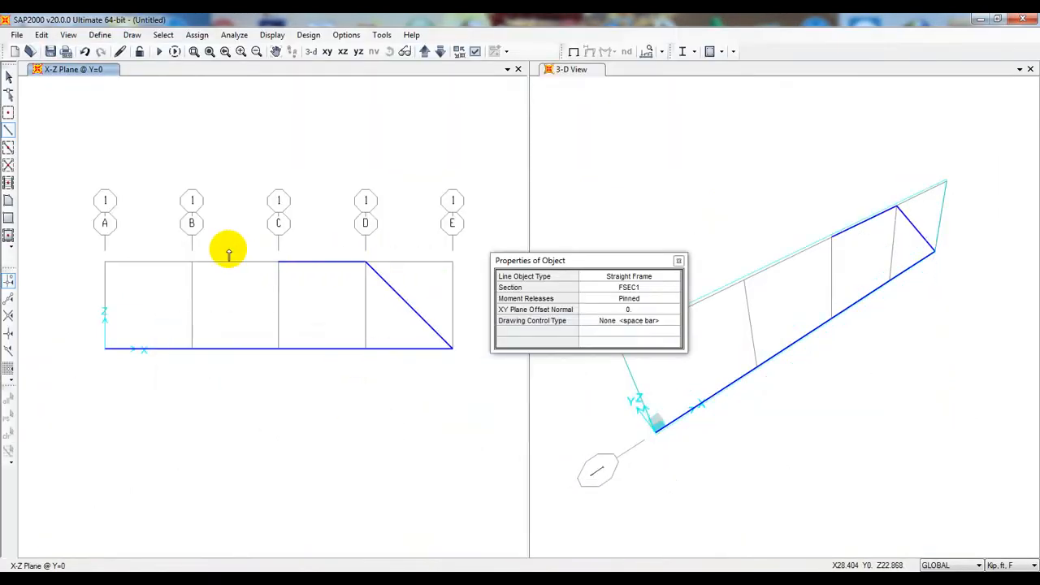
pyautogui.click(192, 262)
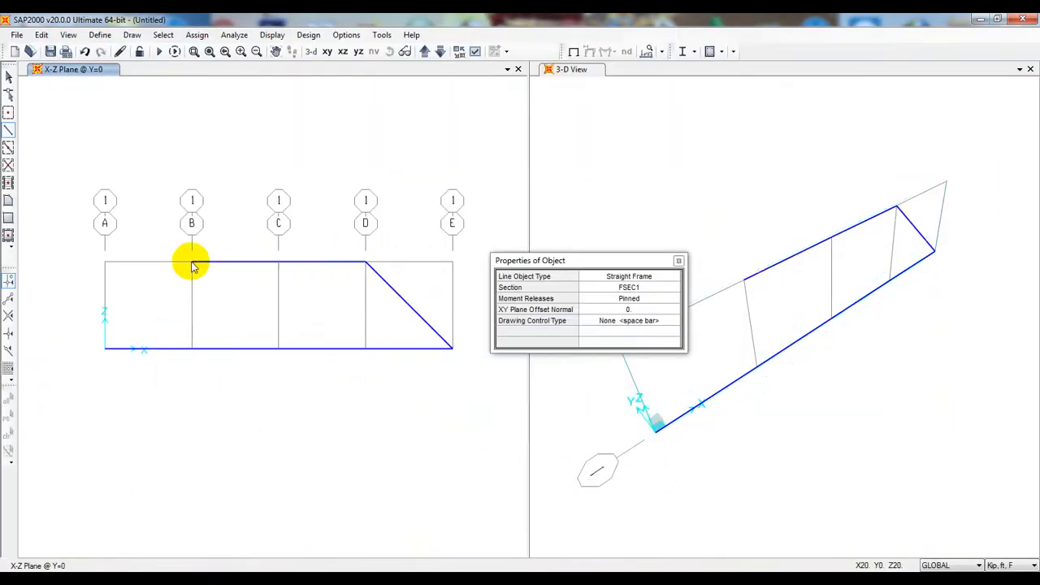
pyautogui.click(106, 348)
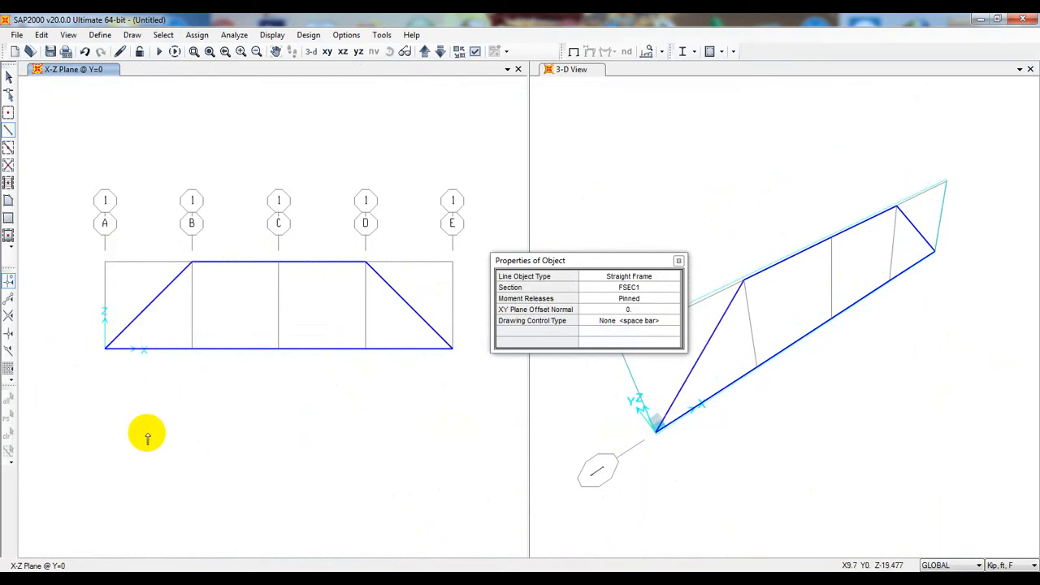
pyautogui.press('Escape')
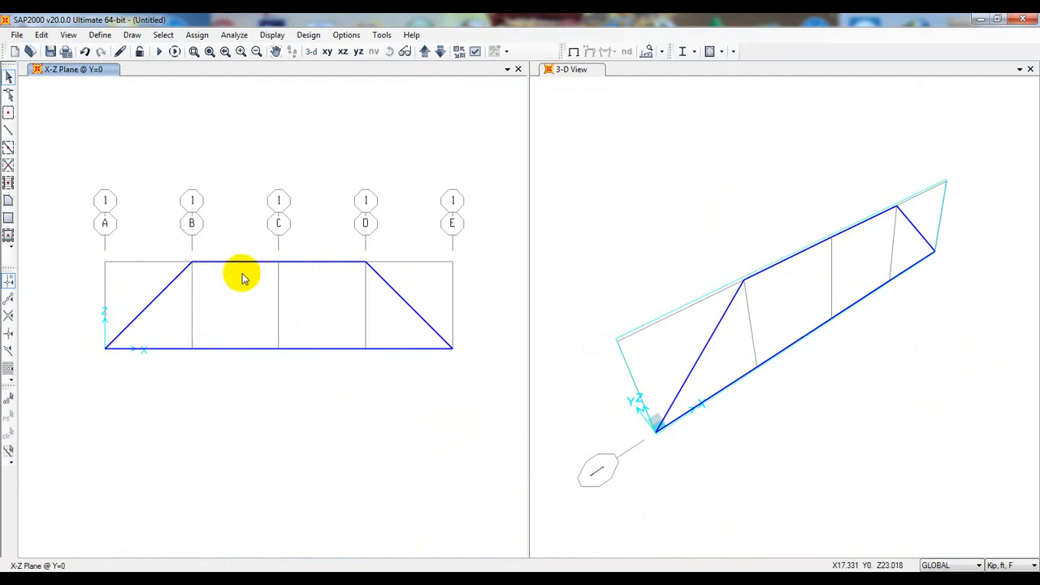
# - Draw the pinned vertical frame members between the top and bottom chords at grids B, C and D
pyautogui.click(8, 130)
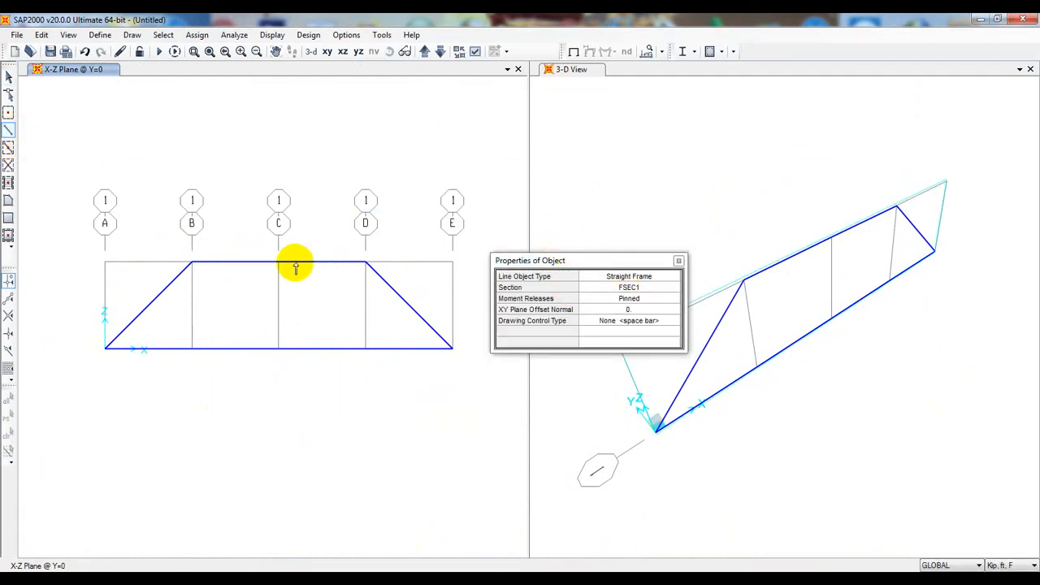
pyautogui.click(193, 350)
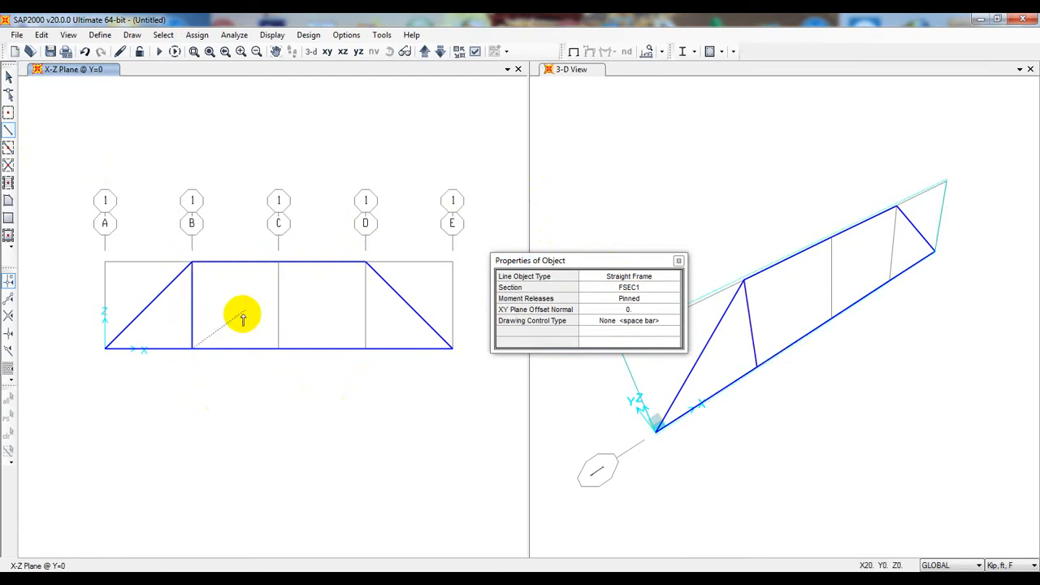
pyautogui.press('Escape')
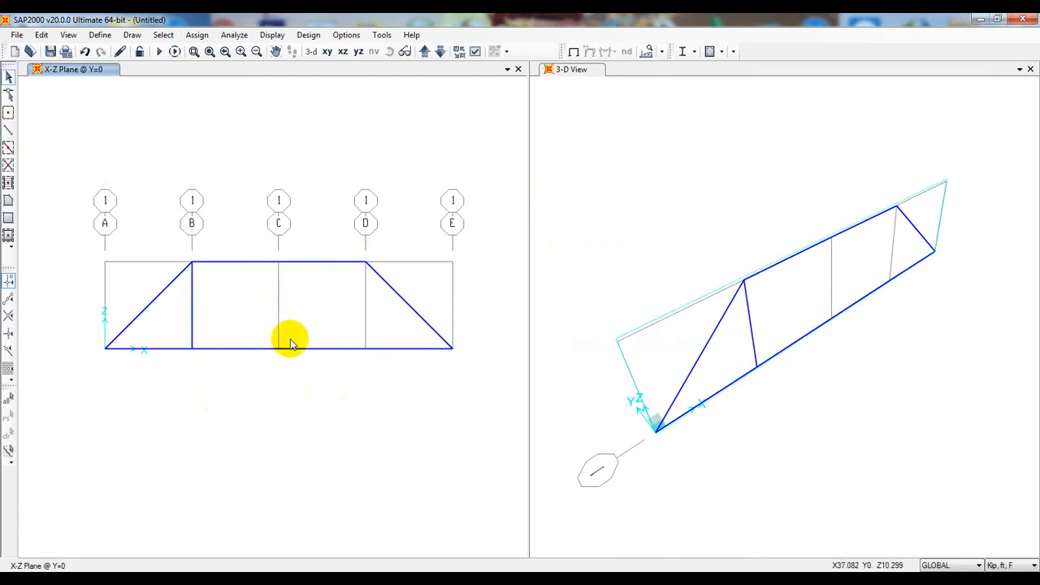
pyautogui.click(8, 131)
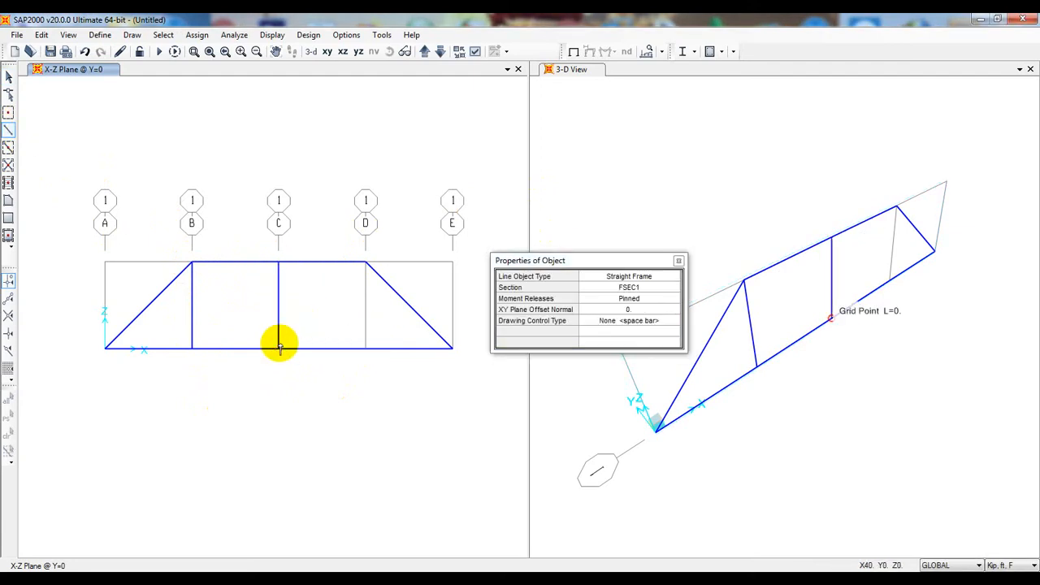
pyautogui.press('Escape')
pyautogui.click(9, 131)
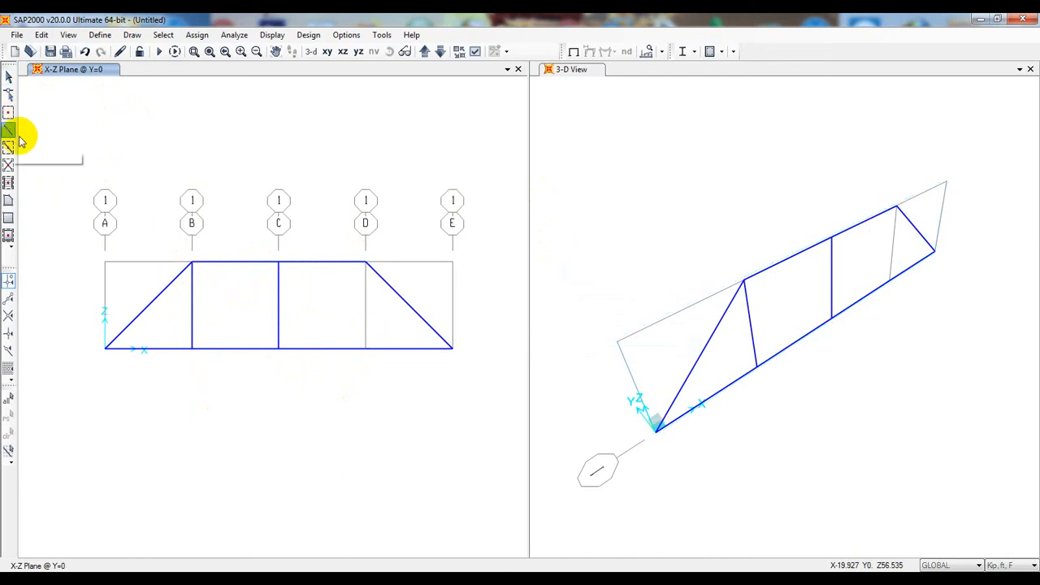
pyautogui.click(365, 261)
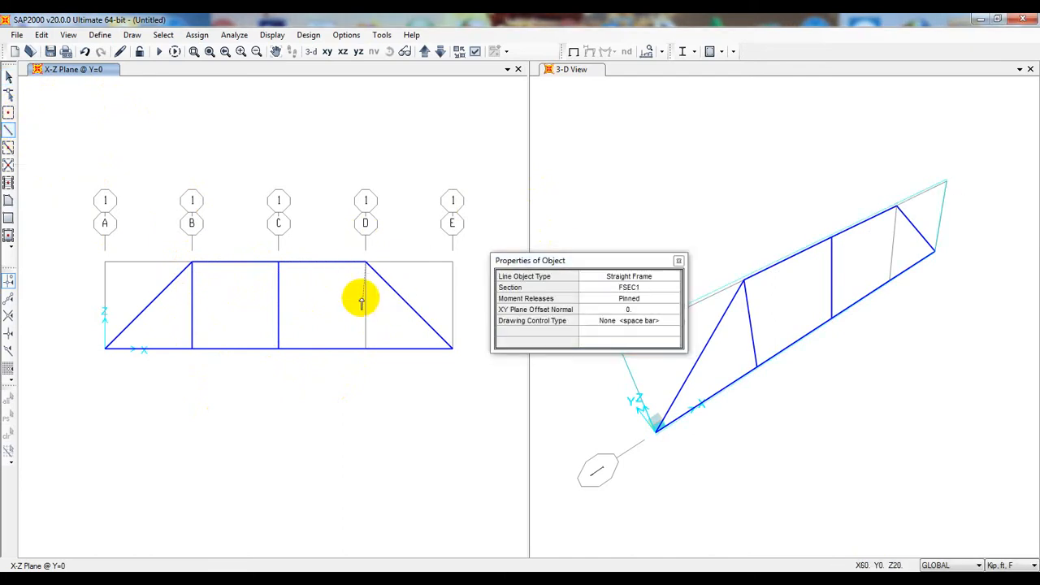
pyautogui.click(367, 347)
pyautogui.press('Escape')
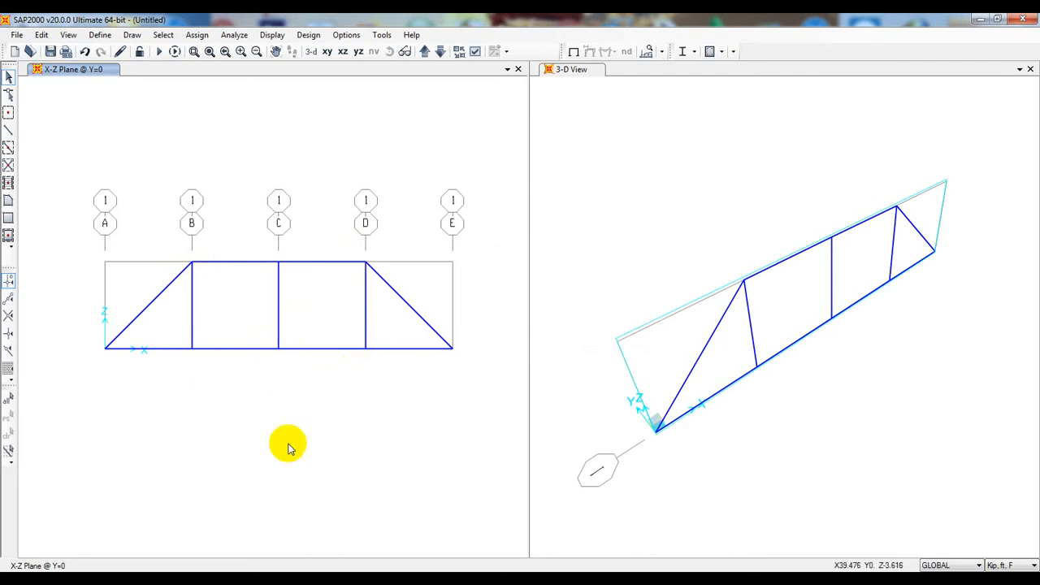
# - Check the truss picture in Paint, then draw the inner diagonals in SAP2000 from the top at B to the base at C and up to D
pyautogui.hotkey('alt', 'Tab')
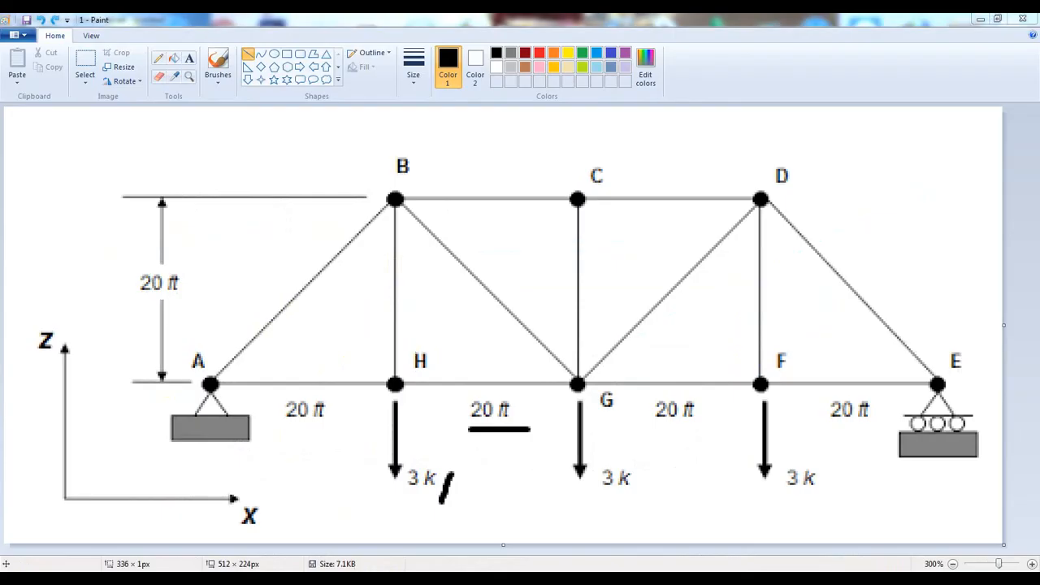
pyautogui.hotkey('alt', 'Tab')
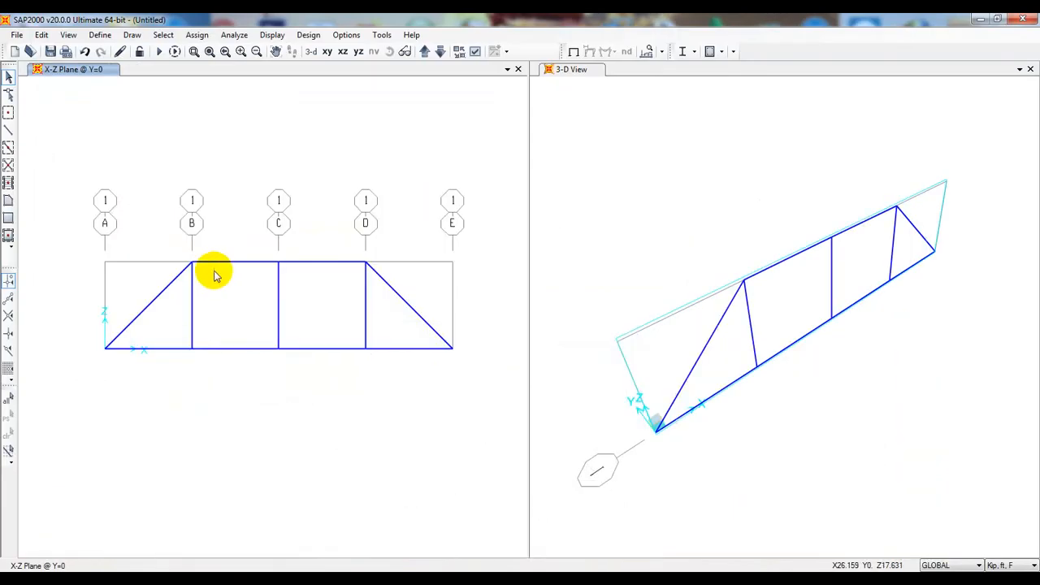
pyautogui.click(8, 130)
pyautogui.click(191, 262)
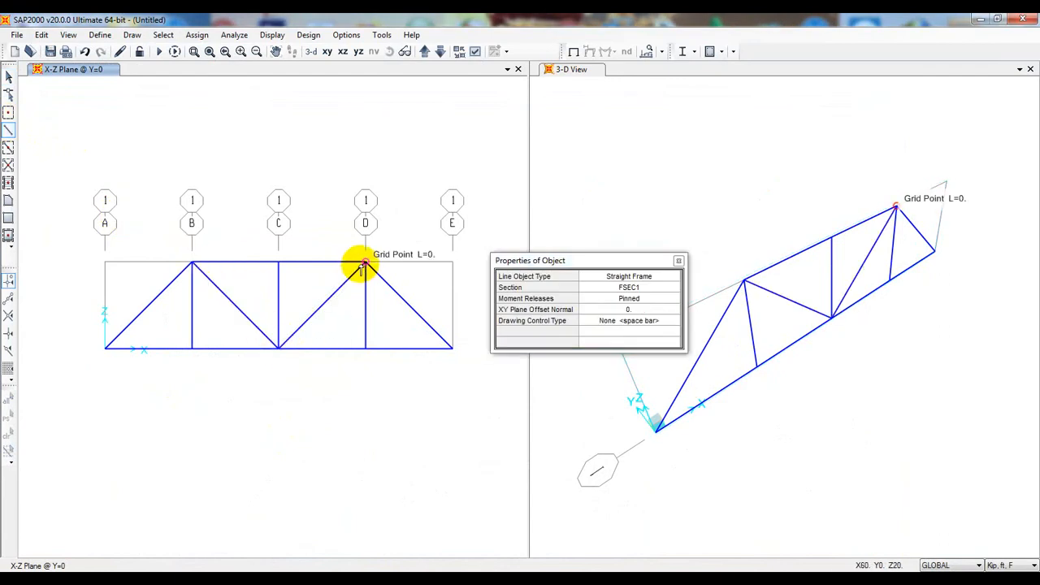
pyautogui.click(364, 264)
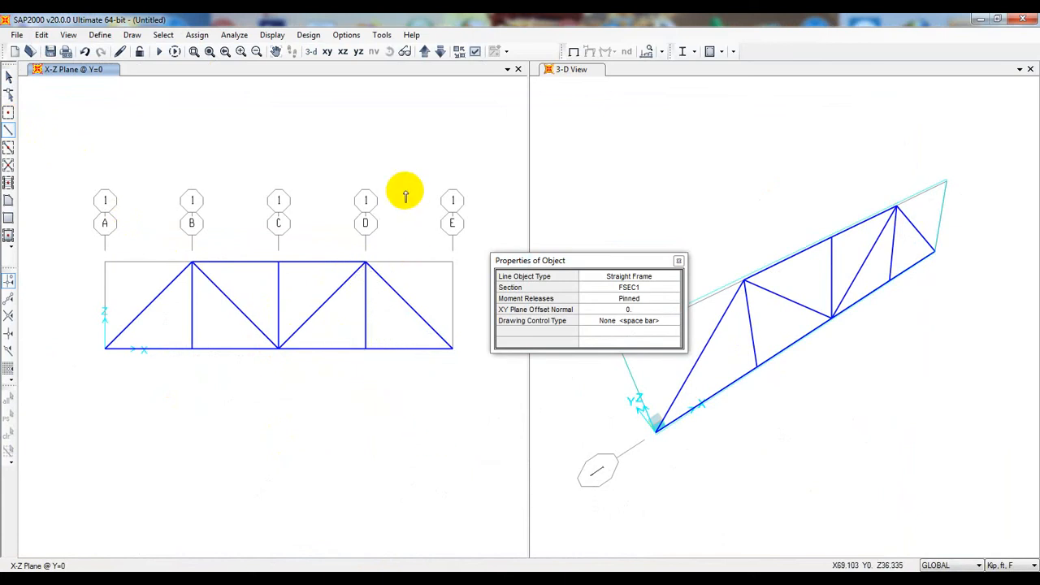
pyautogui.press('Escape')
pyautogui.moveTo(338, 350)
pyautogui.mouseDown(button='middle')
pyautogui.moveTo(355, 361)
pyautogui.moveTo(346, 356)
pyautogui.mouseUp(button='middle')
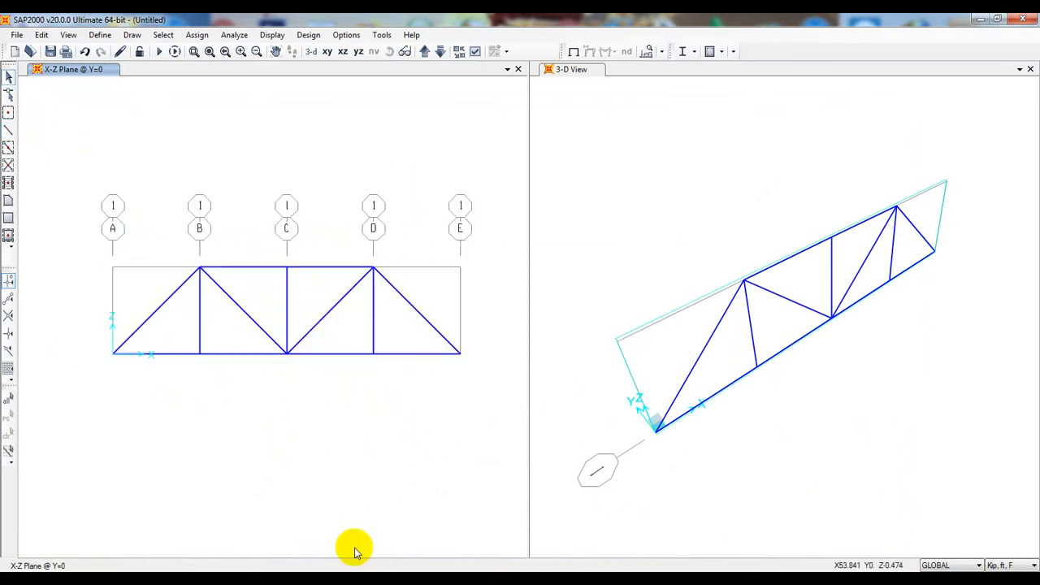
# - Switch to Paint, circle the supports at joints A and E freehand with the Pencil, and return to SAP2000
pyautogui.hotkey('alt', 'Tab')
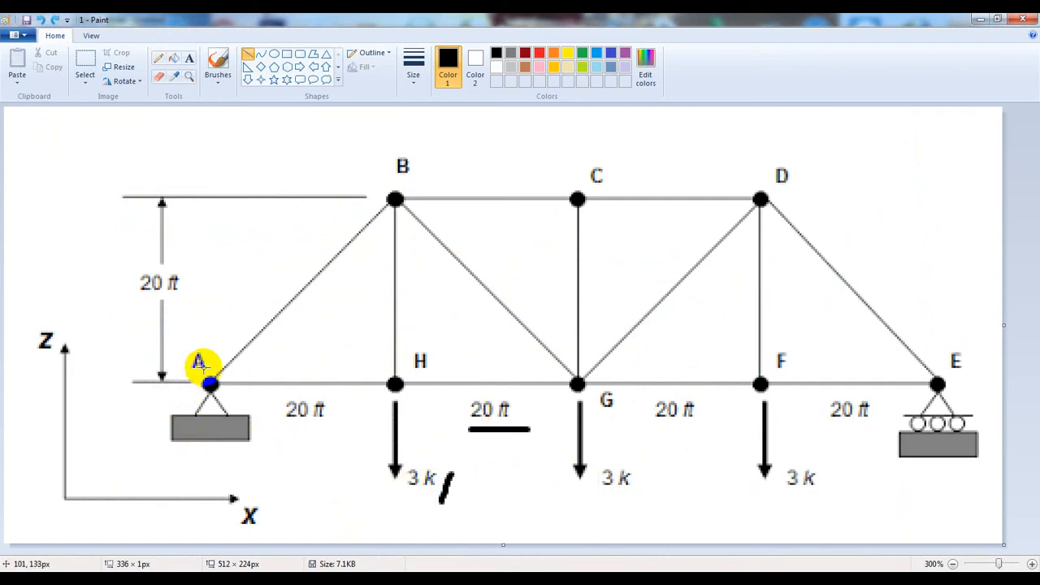
pyautogui.moveTo(185, 366)
pyautogui.mouseDown()
pyautogui.moveTo(216, 477)
pyautogui.moveTo(251, 371)
pyautogui.moveTo(154, 348)
pyautogui.moveTo(163, 345)
pyautogui.mouseUp()
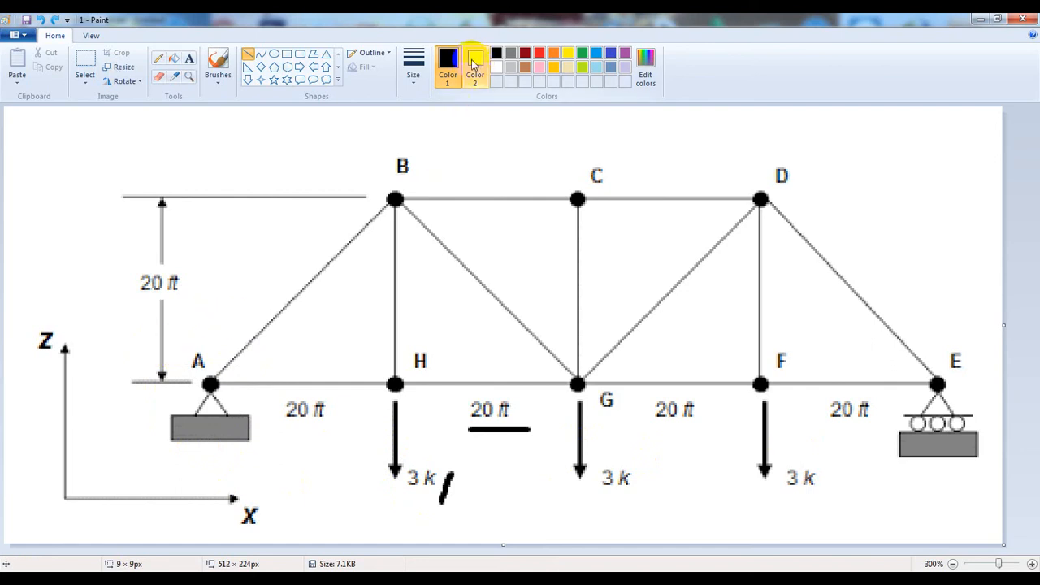
pyautogui.click(158, 59)
pyautogui.moveTo(218, 351)
pyautogui.mouseDown()
pyautogui.moveTo(171, 370)
pyautogui.moveTo(263, 383)
pyautogui.moveTo(161, 328)
pyautogui.mouseUp()
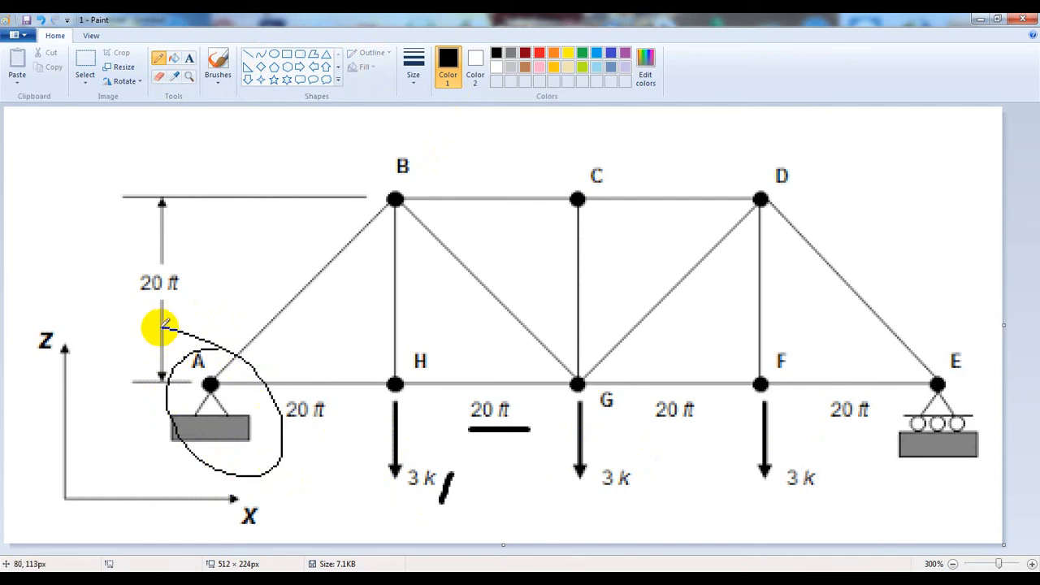
pyautogui.moveTo(934, 354)
pyautogui.mouseDown()
pyautogui.moveTo(850, 411)
pyautogui.moveTo(845, 341)
pyautogui.mouseUp()
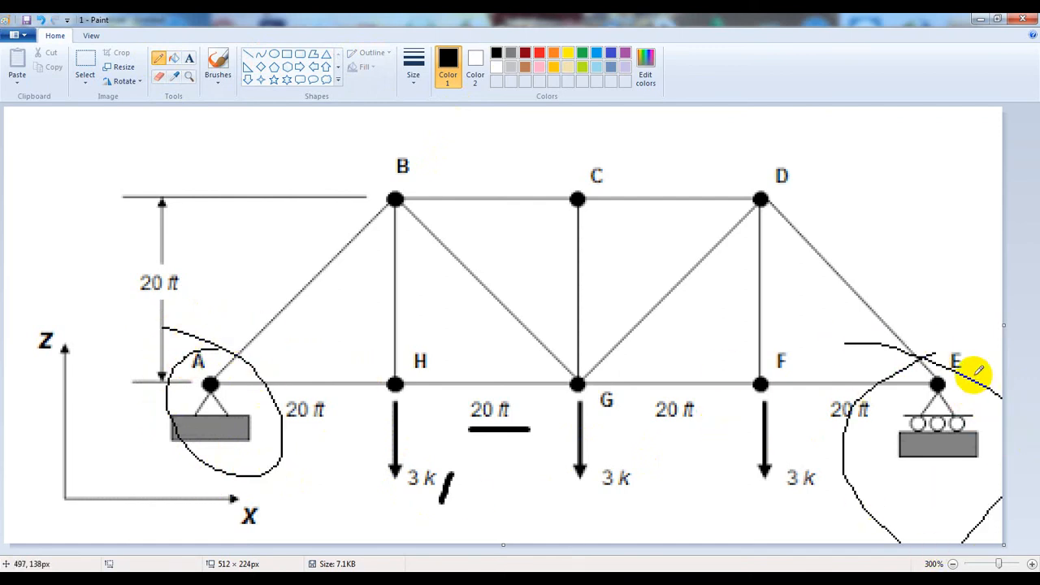
pyautogui.moveTo(978, 371)
pyautogui.mouseDown()
pyautogui.moveTo(889, 495)
pyautogui.moveTo(918, 378)
pyautogui.mouseUp()
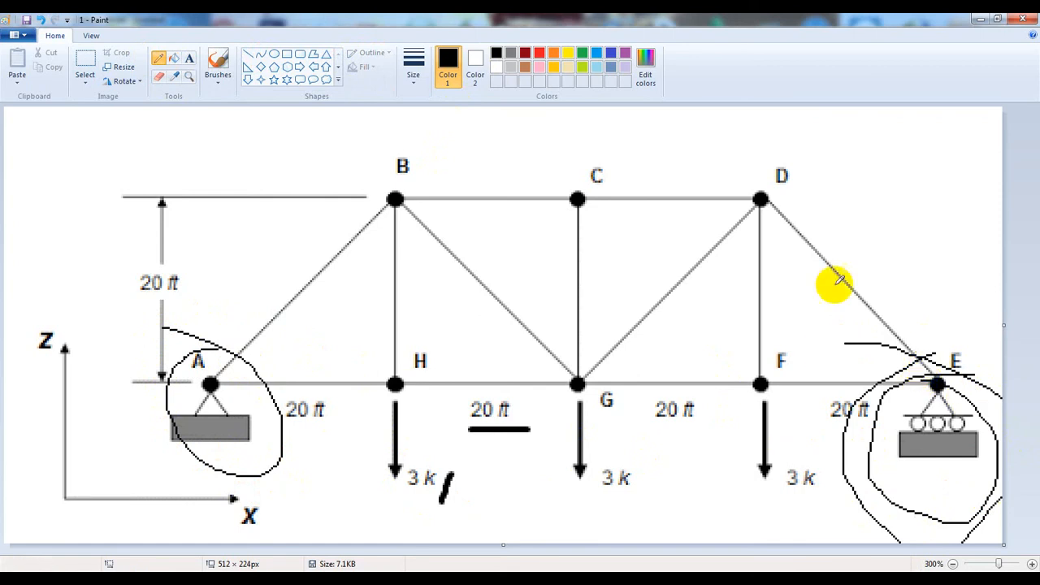
pyautogui.click(981, 18)
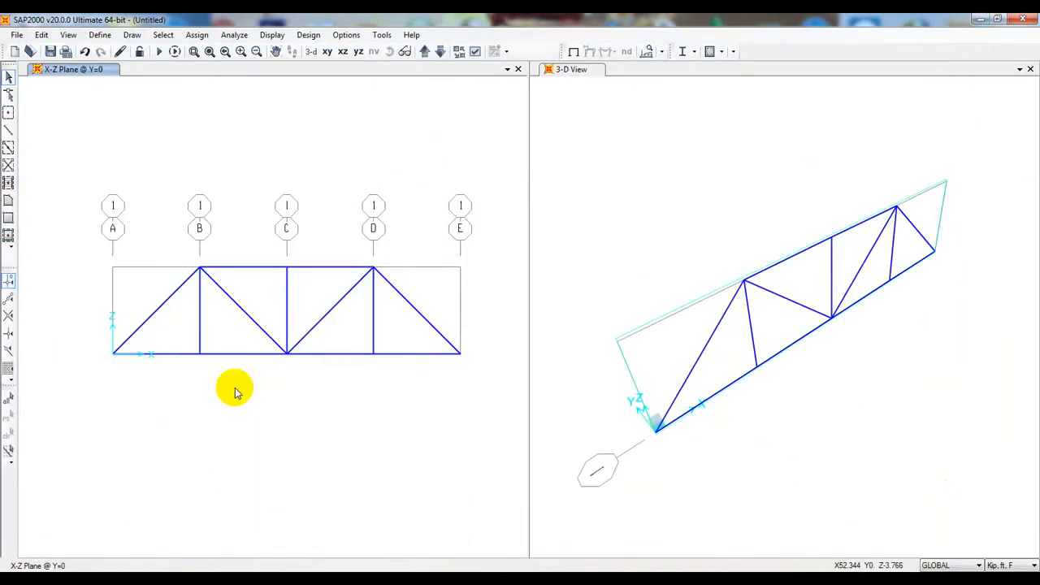
# - Assign a pinned joint restraint (Translation 1, 2 and 3) to the base joint at grid A
pyautogui.click(196, 35)
pyautogui.moveTo(224, 54)
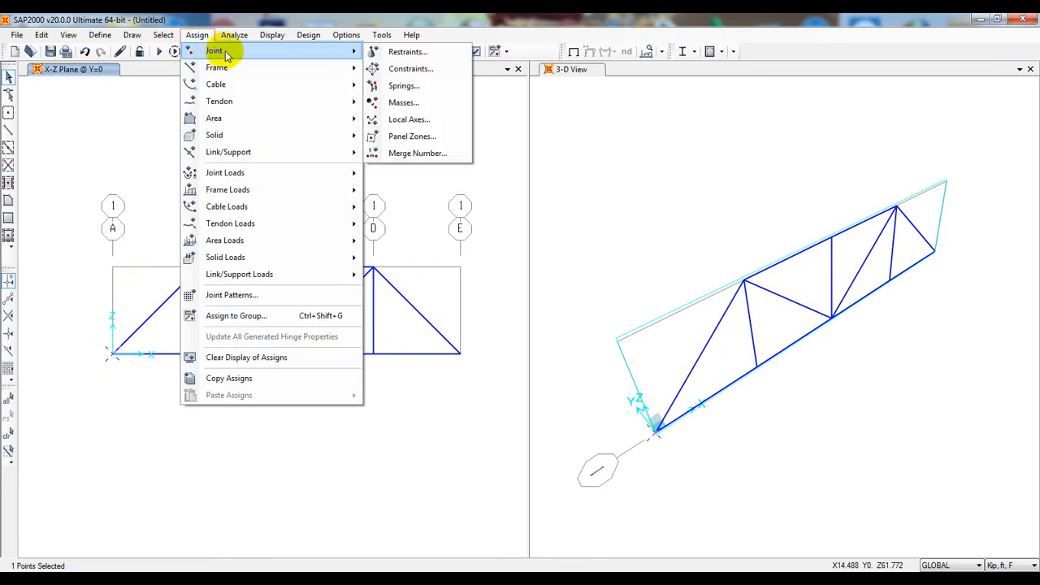
pyautogui.moveTo(235, 71)
pyautogui.click(407, 52)
pyautogui.moveTo(474, 209); pyautogui.dragTo(520, 131)
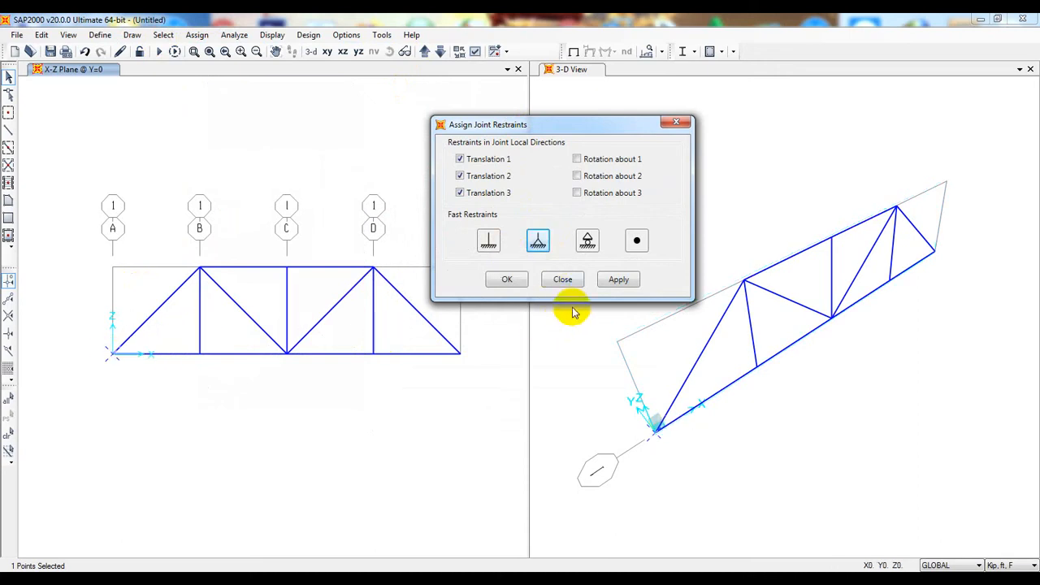
pyautogui.click(617, 281)
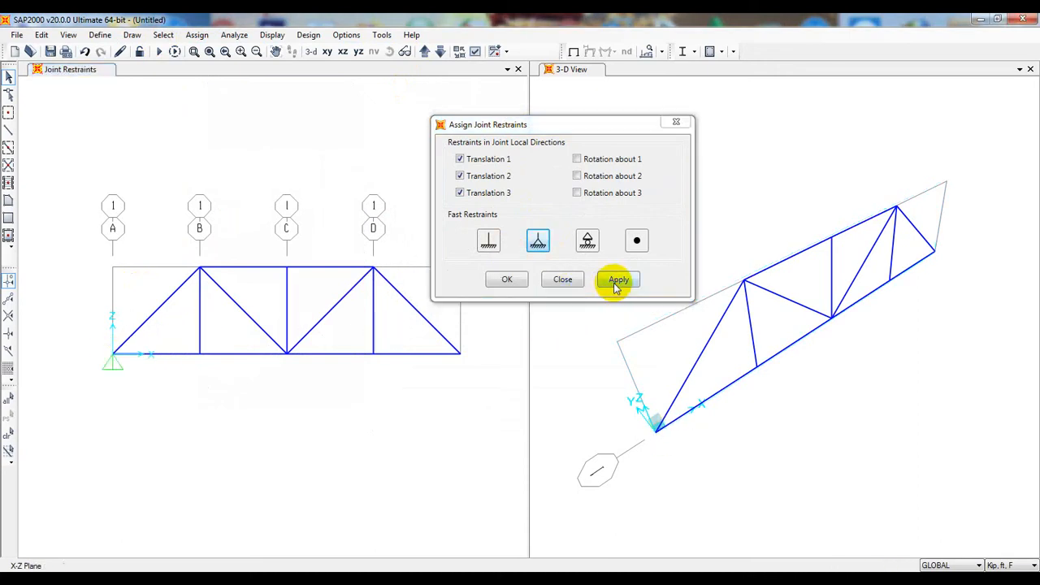
# - Assign a roller restraint (Translation 3 only) to the base joint at grid E and close the restraint assignment
pyautogui.click(457, 352)
pyautogui.click(587, 239)
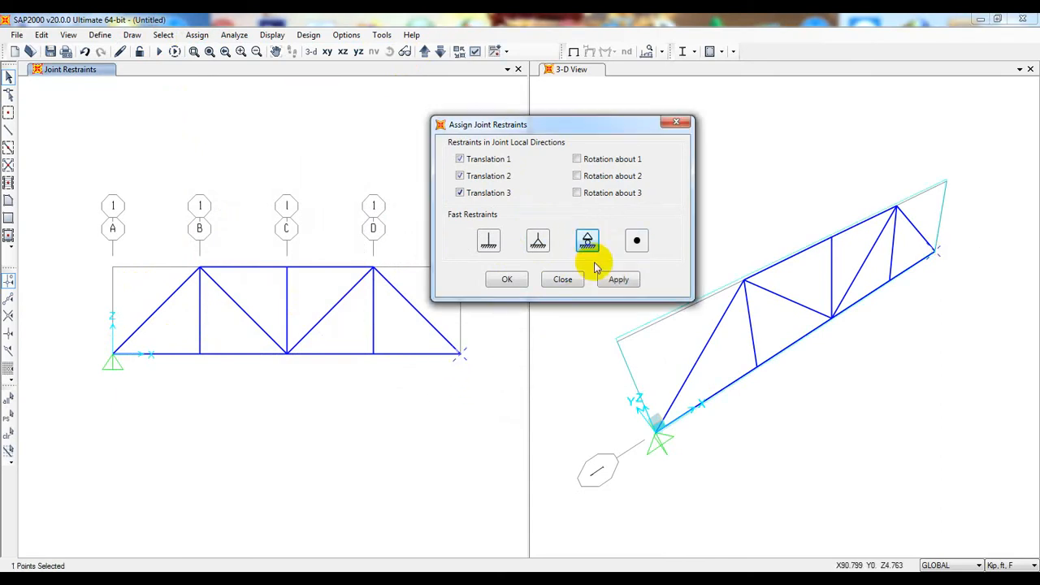
pyautogui.click(618, 278)
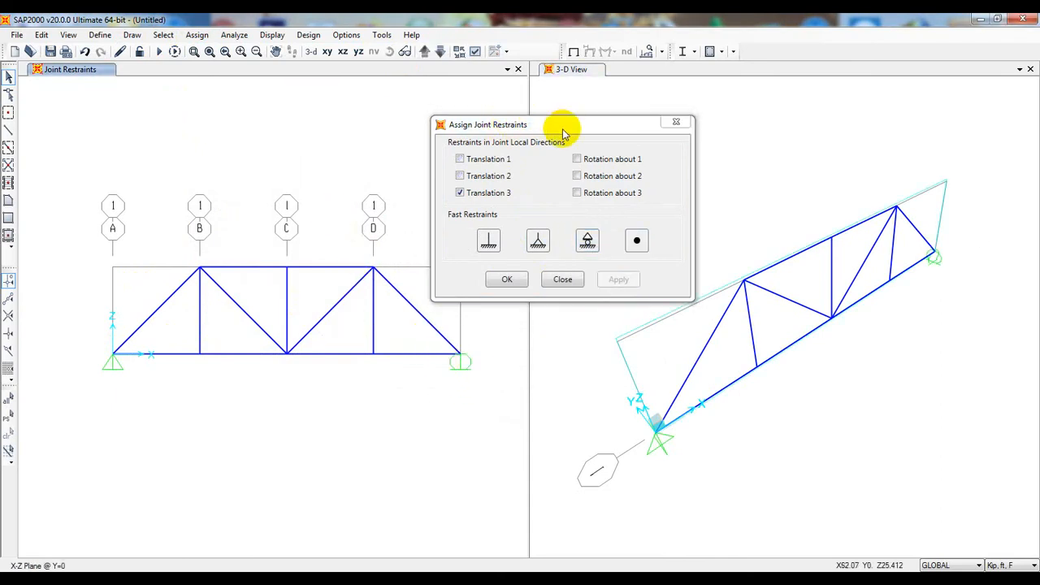
pyautogui.moveTo(569, 133); pyautogui.dragTo(593, 133)
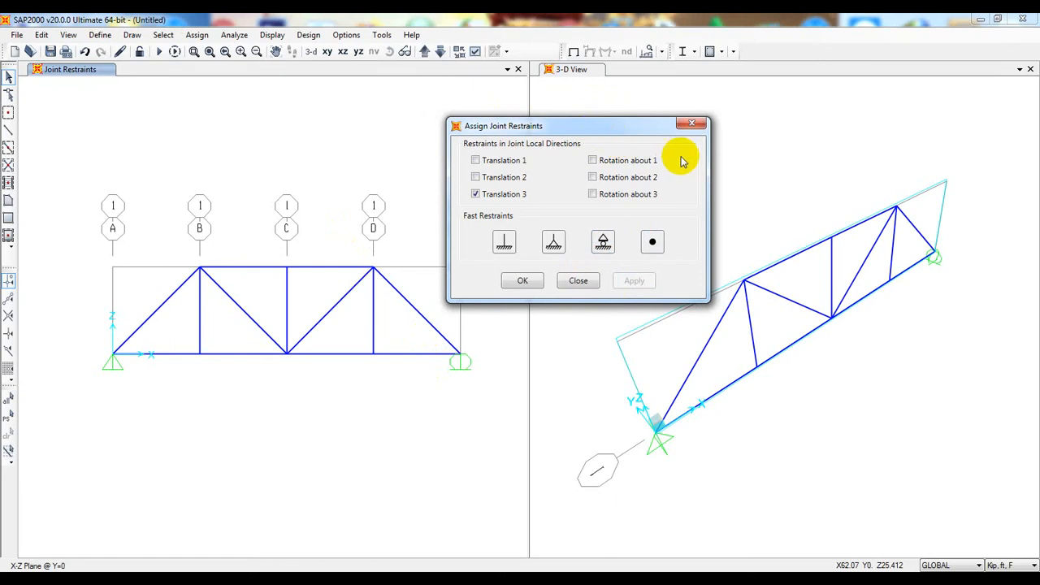
pyautogui.click(577, 280)
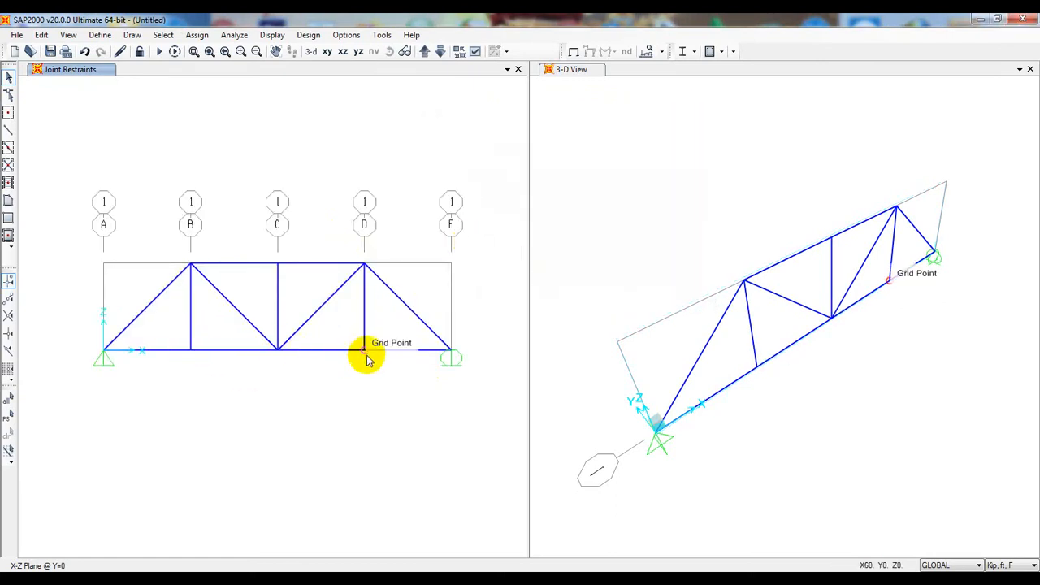
# - Select the bottom chord joints at B, C and D and start a joint force assignment in the GLOBAL coordinate system
pyautogui.click(190, 350)
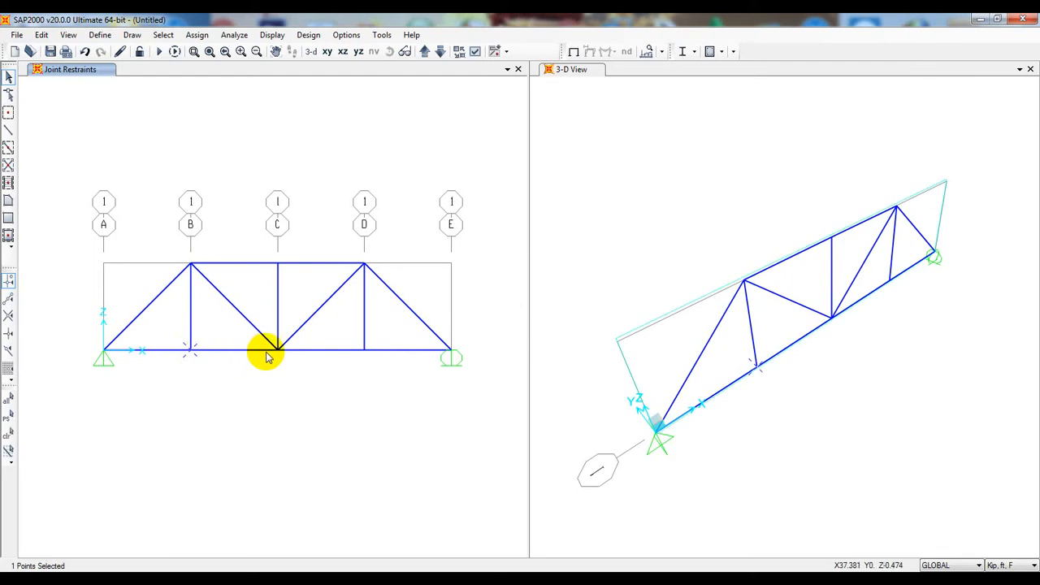
pyautogui.click(277, 350)
pyautogui.click(364, 349)
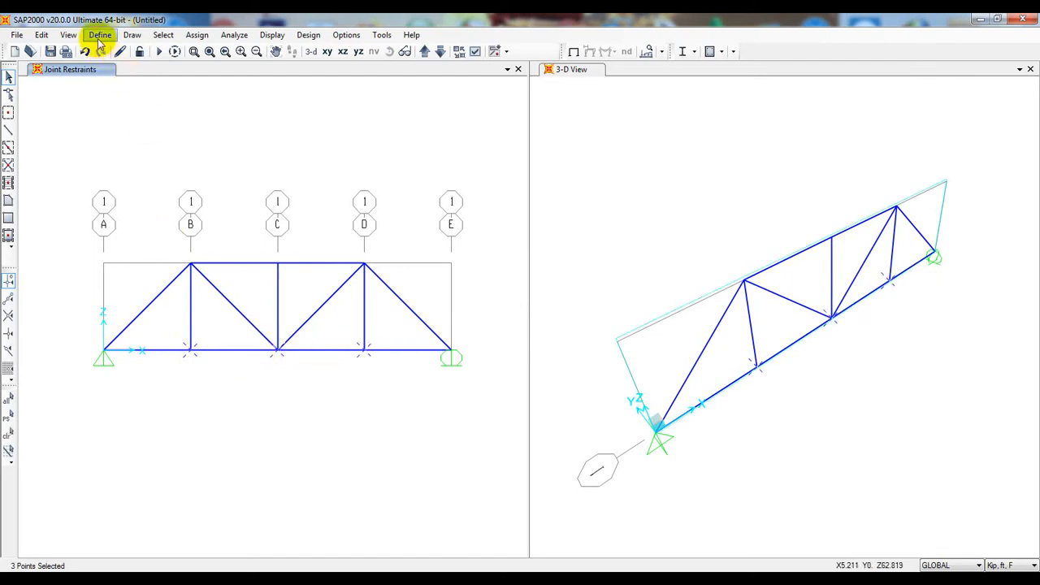
pyautogui.click(197, 35)
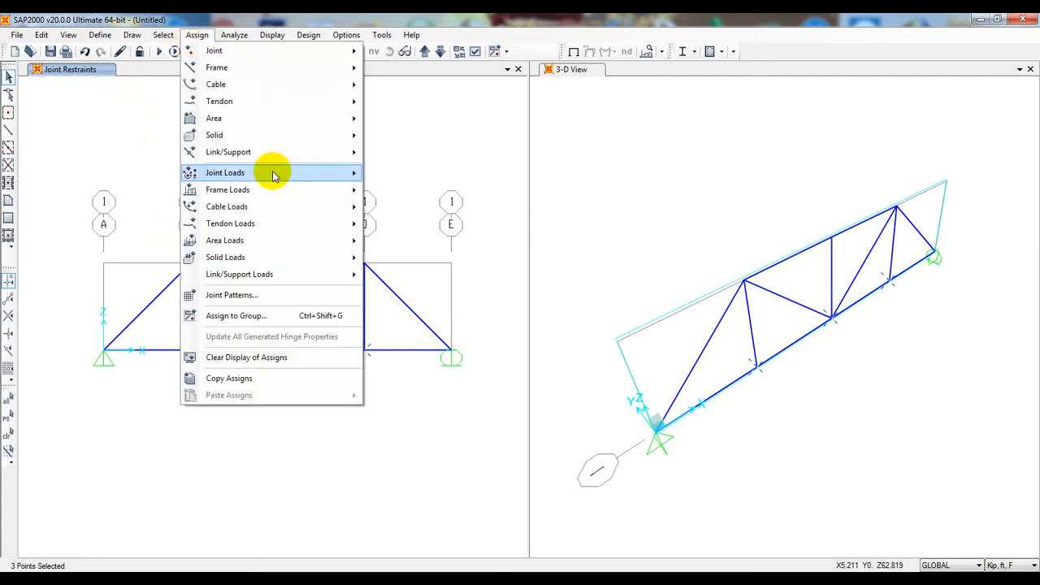
pyautogui.moveTo(272, 72)
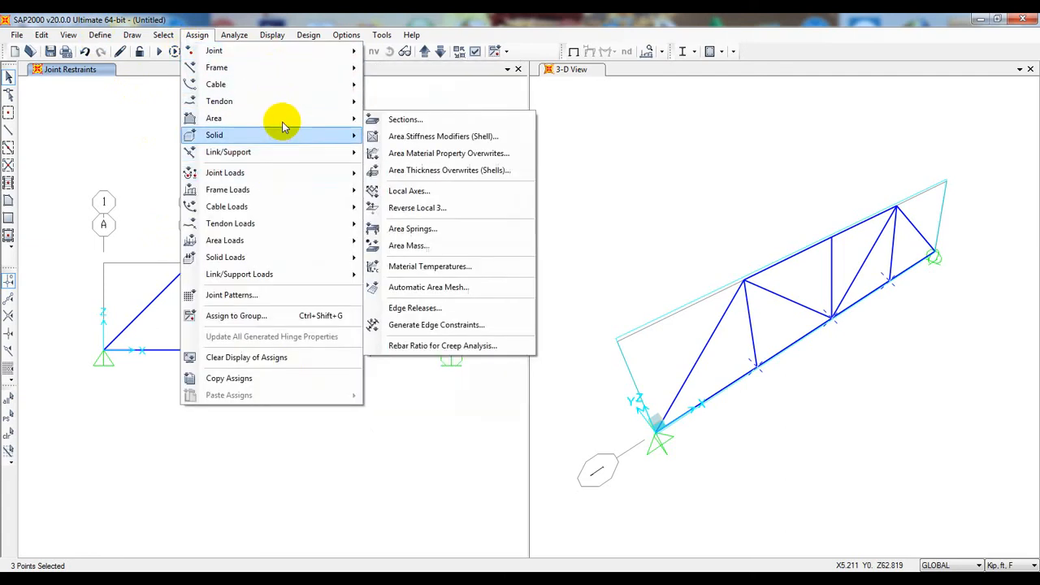
pyautogui.moveTo(296, 189)
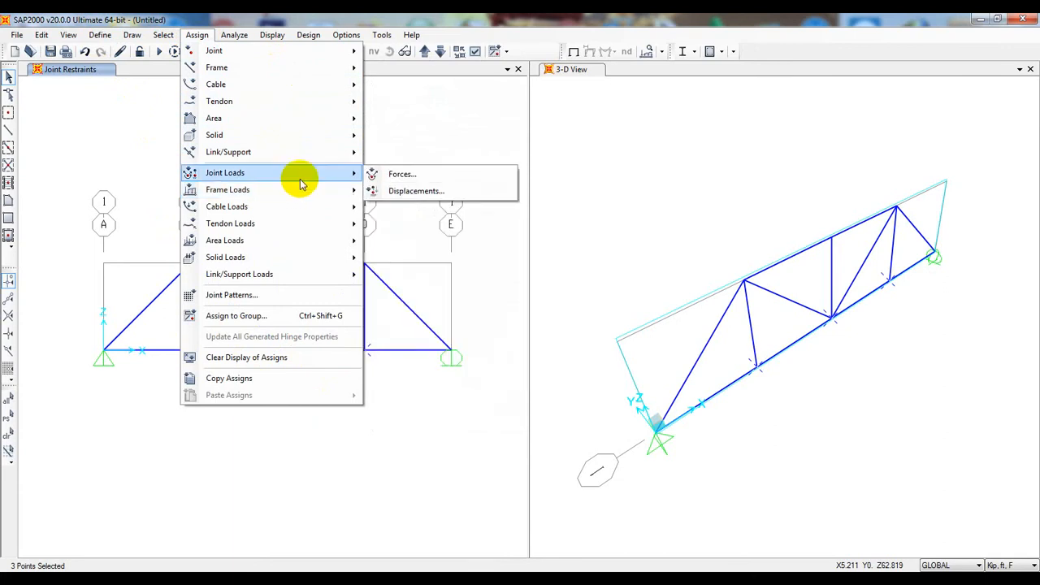
pyautogui.click(403, 177)
pyautogui.moveTo(487, 133); pyautogui.dragTo(626, 112)
pyautogui.click(665, 162)
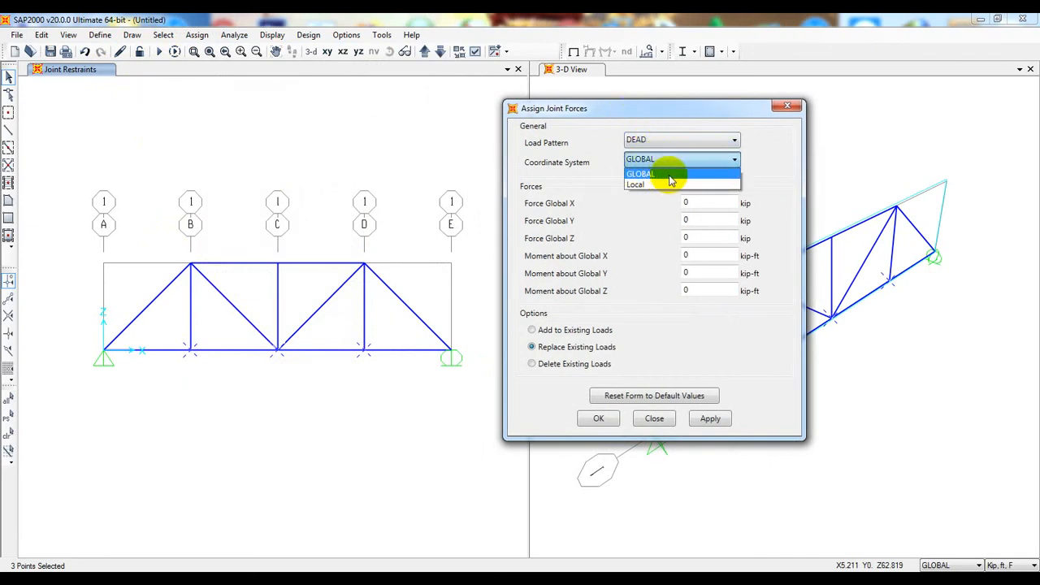
pyautogui.click(663, 176)
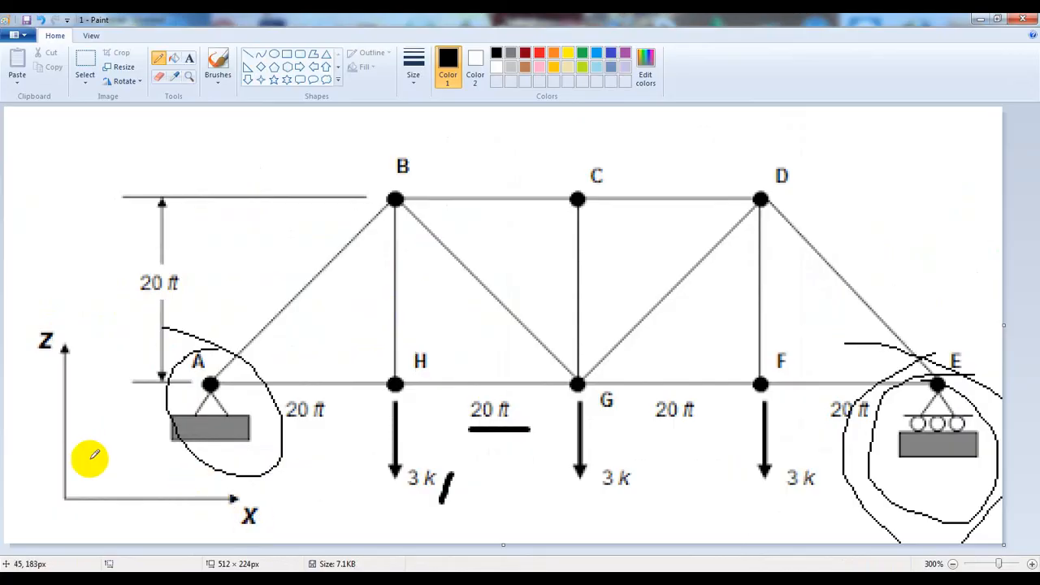
# - Mark the Z axis and load directions in Paint, then apply a DEAD Force Global Z of -3 kip to the selected joints in SAP2000
pyautogui.moveTo(87, 305)
pyautogui.mouseDown()
pyautogui.moveTo(69, 226)
pyautogui.moveTo(104, 195)
pyautogui.mouseUp()
pyautogui.moveTo(396, 398)
pyautogui.mouseDown()
pyautogui.moveTo(371, 455)
pyautogui.moveTo(396, 529)
pyautogui.mouseUp()
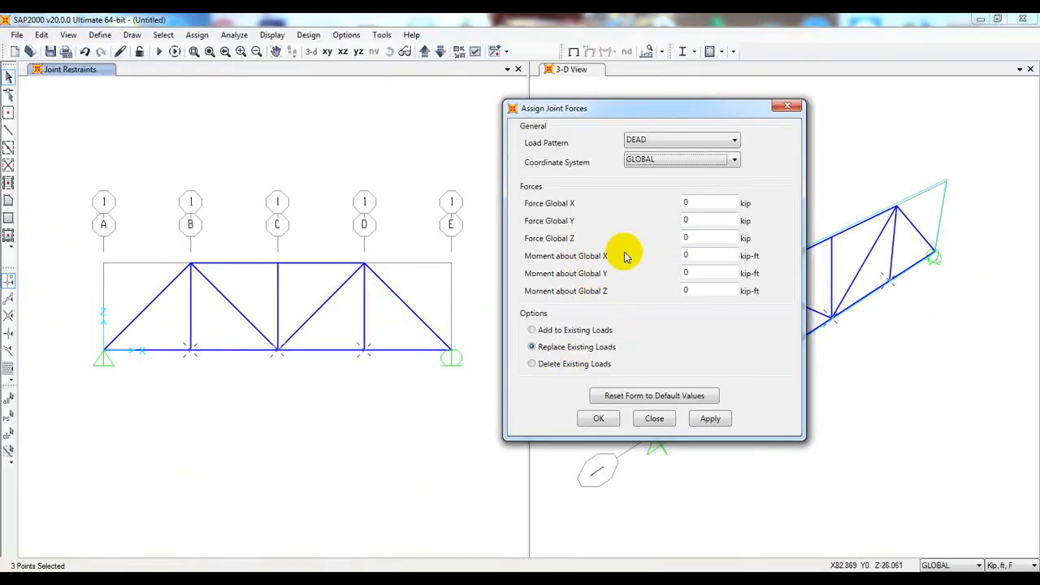
pyautogui.click(712, 238)
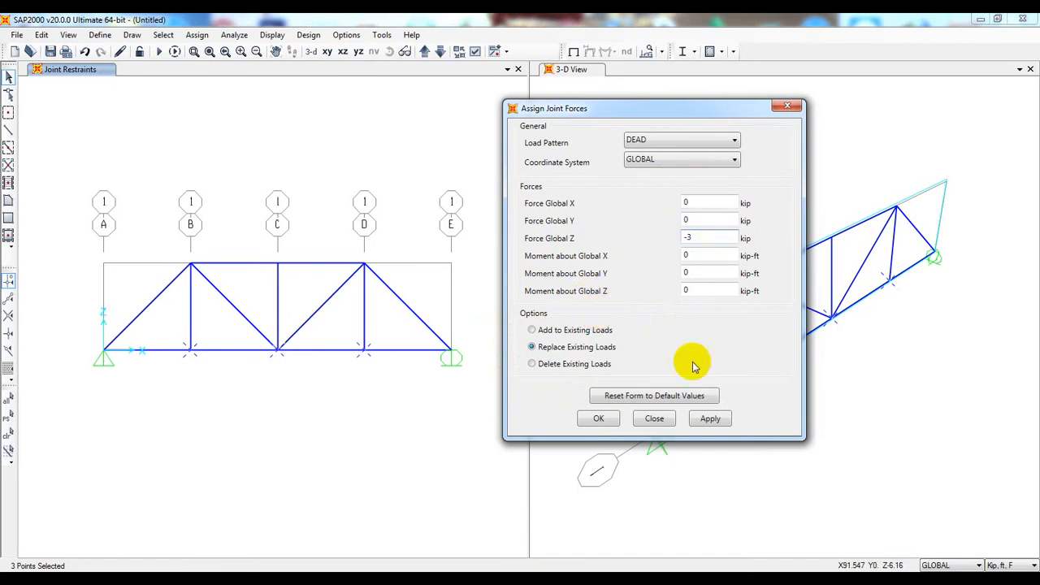
pyautogui.click(710, 419)
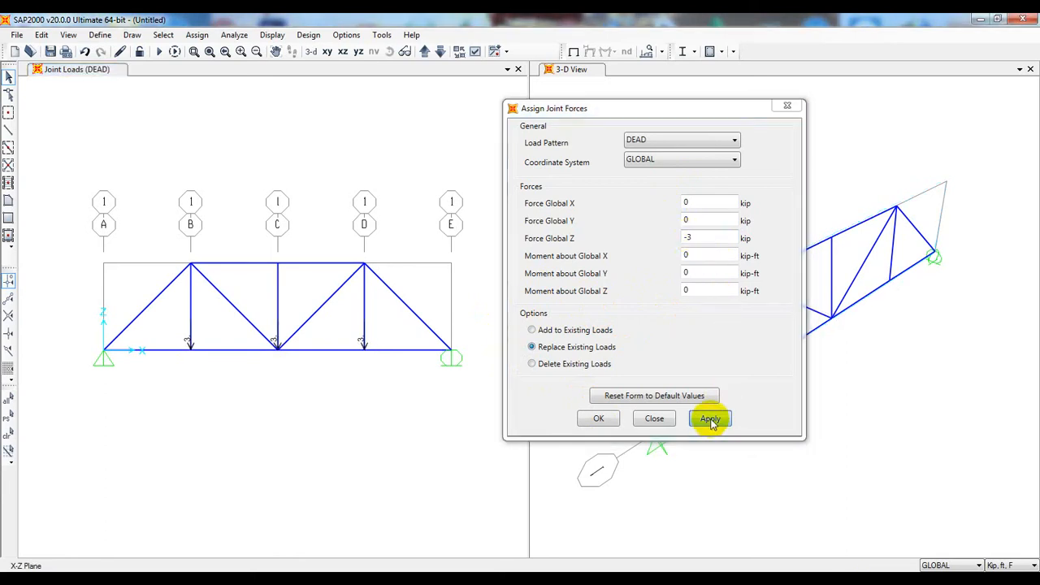
# - Confirm the joint force assignment and close its settings
pyautogui.click(600, 418)
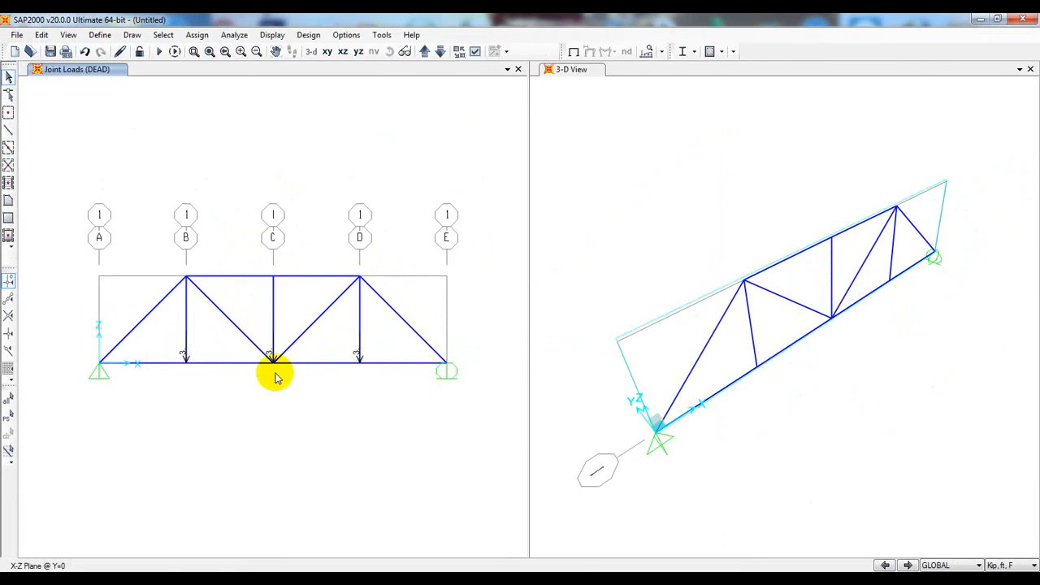
# - Check the load pattern choice in the joint force assignment, keep DEAD selected, and close without applying anything
pyautogui.click(199, 36)
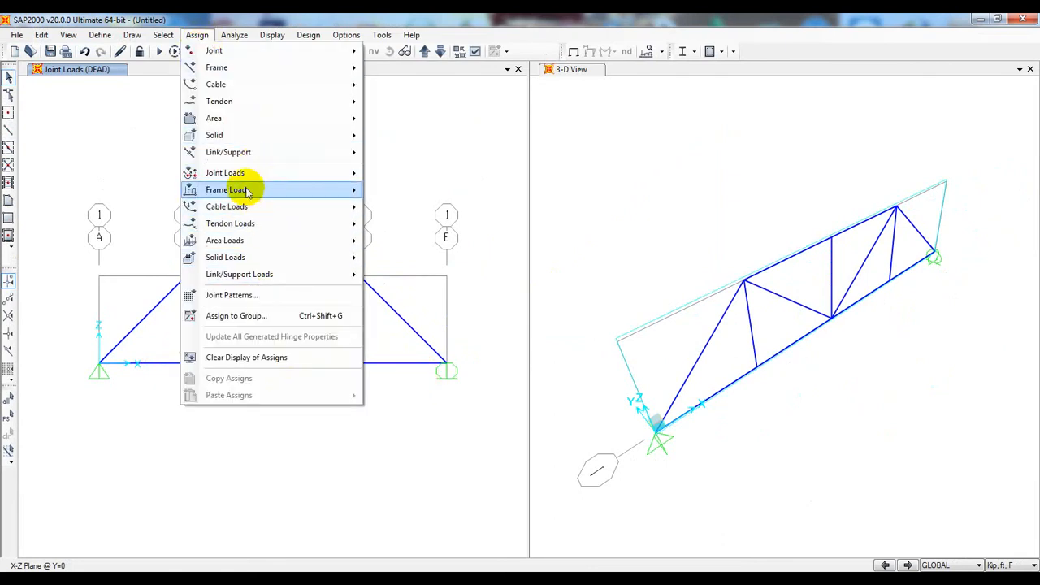
pyautogui.moveTo(255, 172)
pyautogui.click(398, 175)
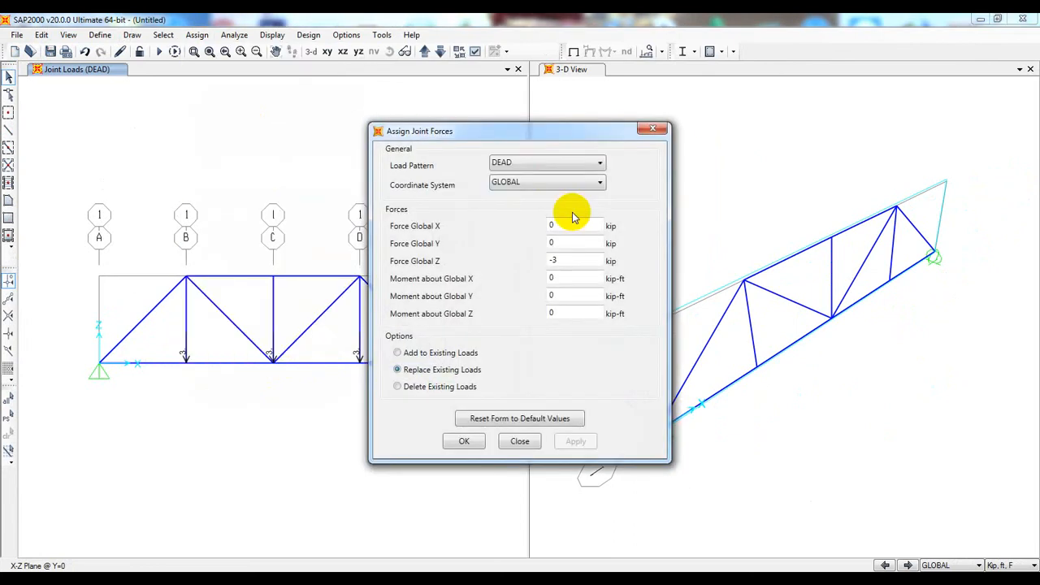
pyautogui.click(548, 163)
pyautogui.click(544, 176)
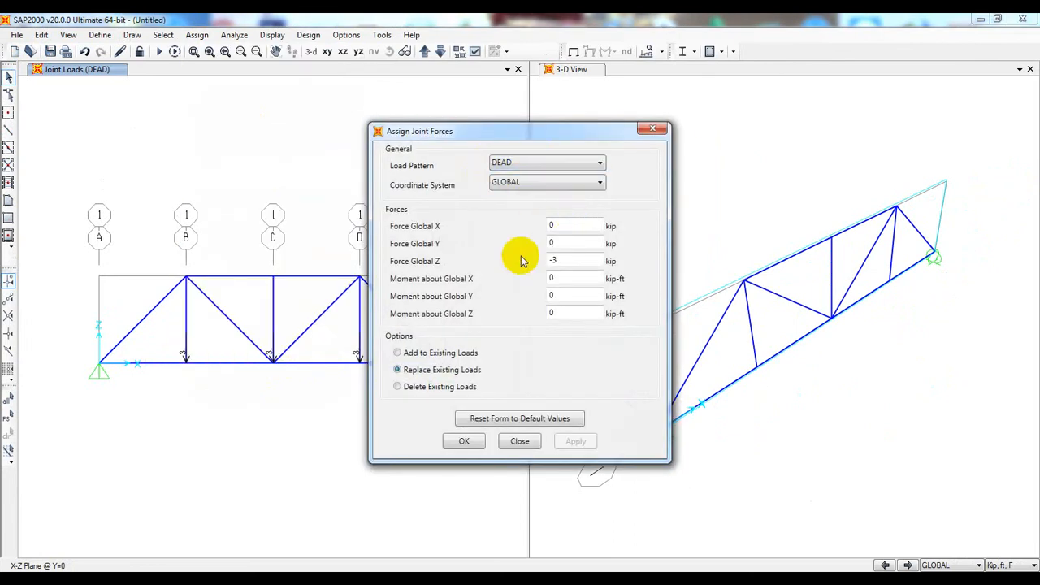
pyautogui.click(520, 441)
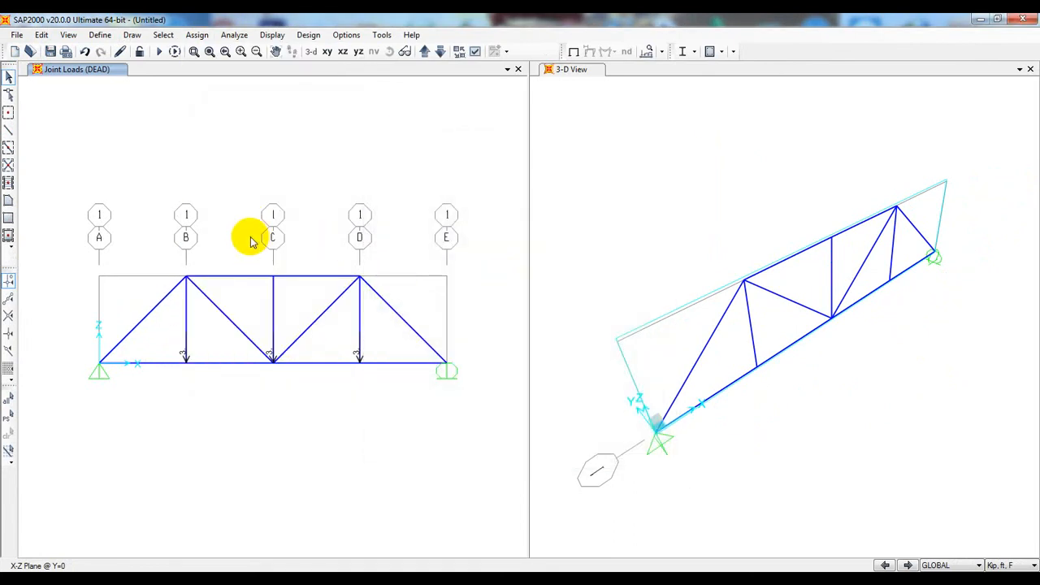
# - Set the self weight multiplier of the DEAD load pattern to 0 so member weight is ignored
pyautogui.click(104, 37)
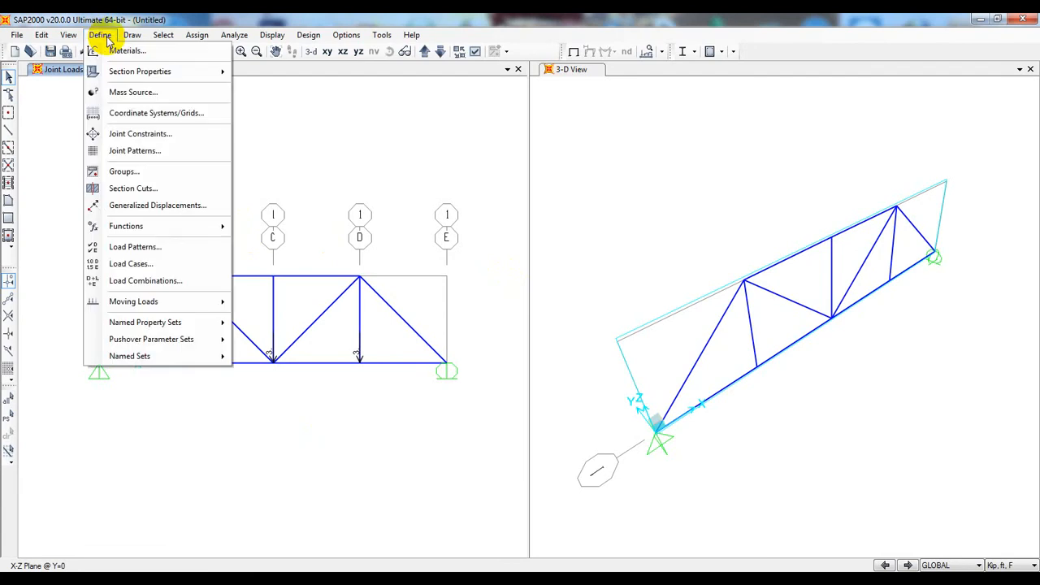
pyautogui.click(137, 247)
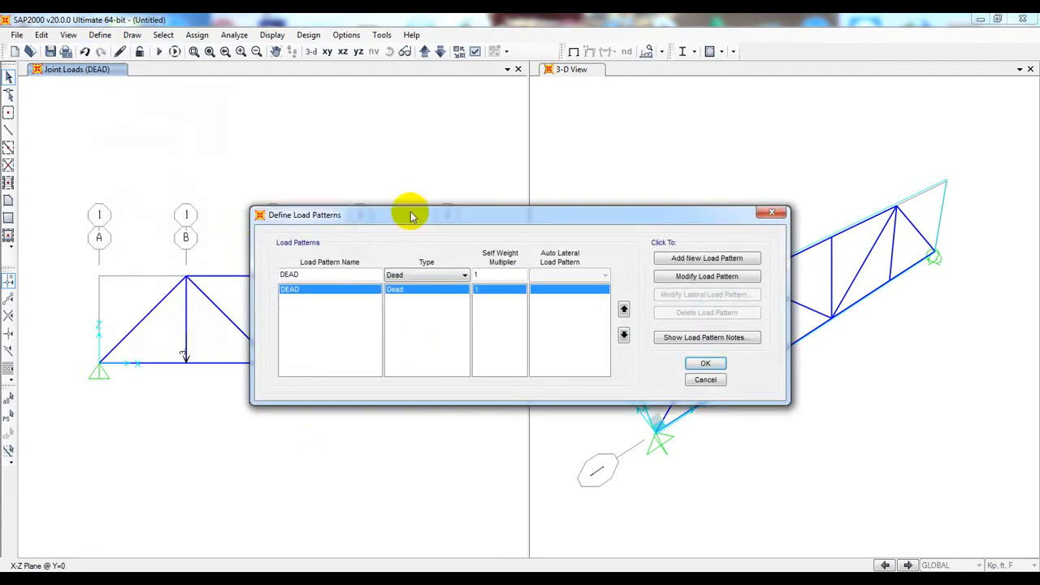
pyautogui.moveTo(440, 223); pyautogui.dragTo(647, 182)
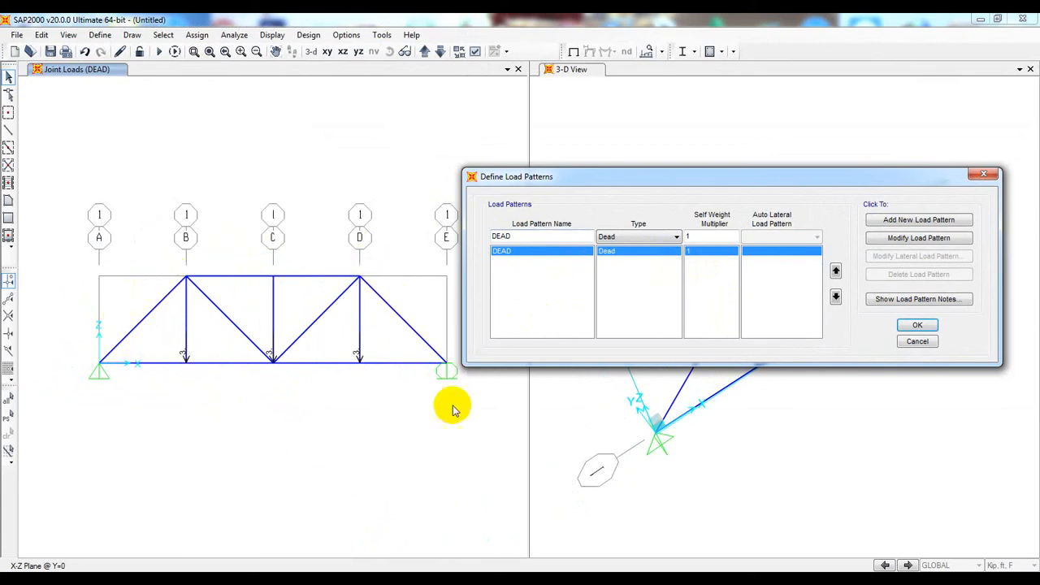
pyautogui.click(715, 236)
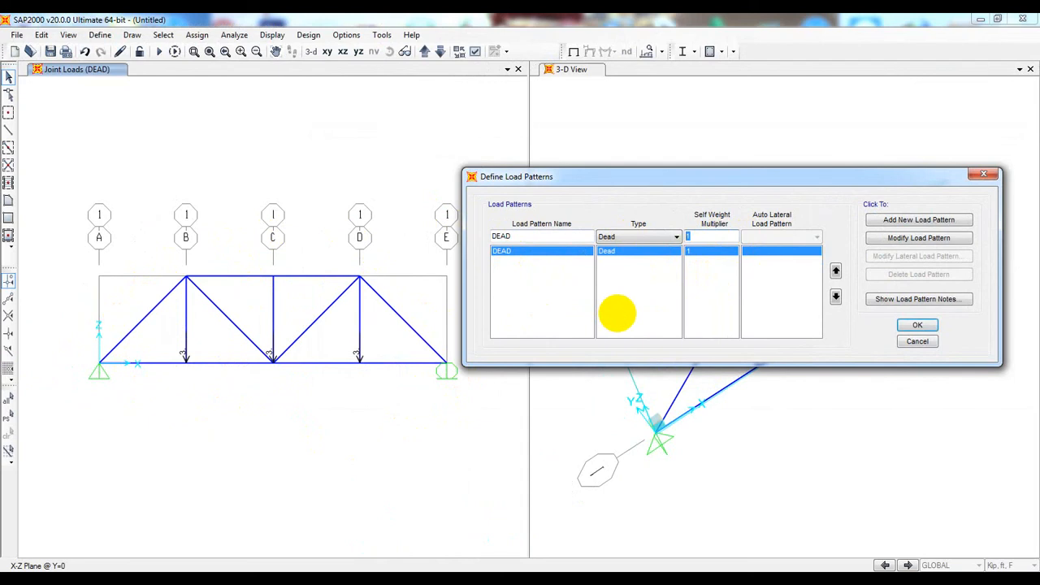
pyautogui.click(943, 237)
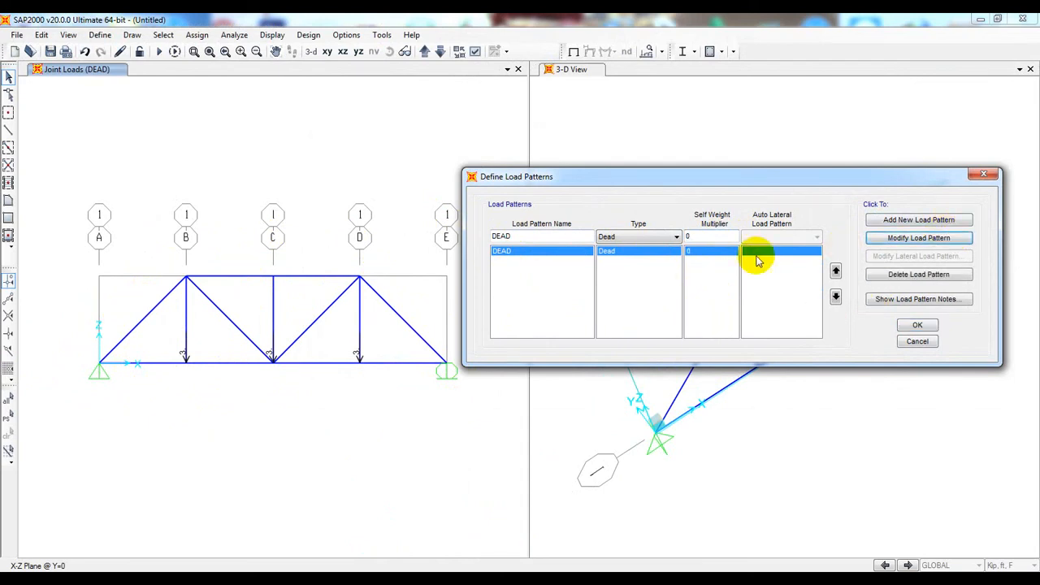
pyautogui.click(917, 327)
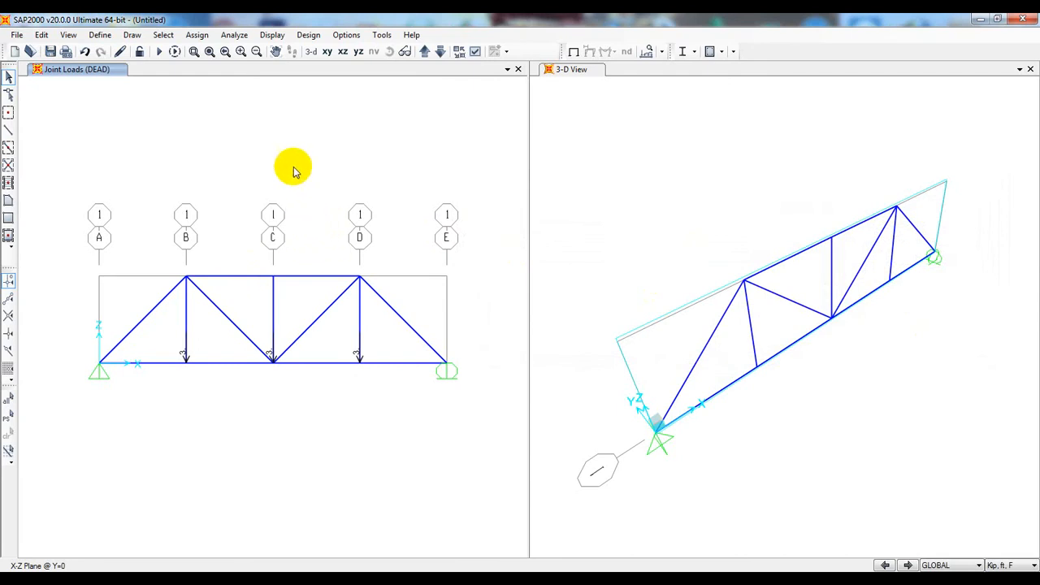
# - Run the analysis with the MODAL case set to Do Not Run, saving the model file as T A 1
pyautogui.click(160, 53)
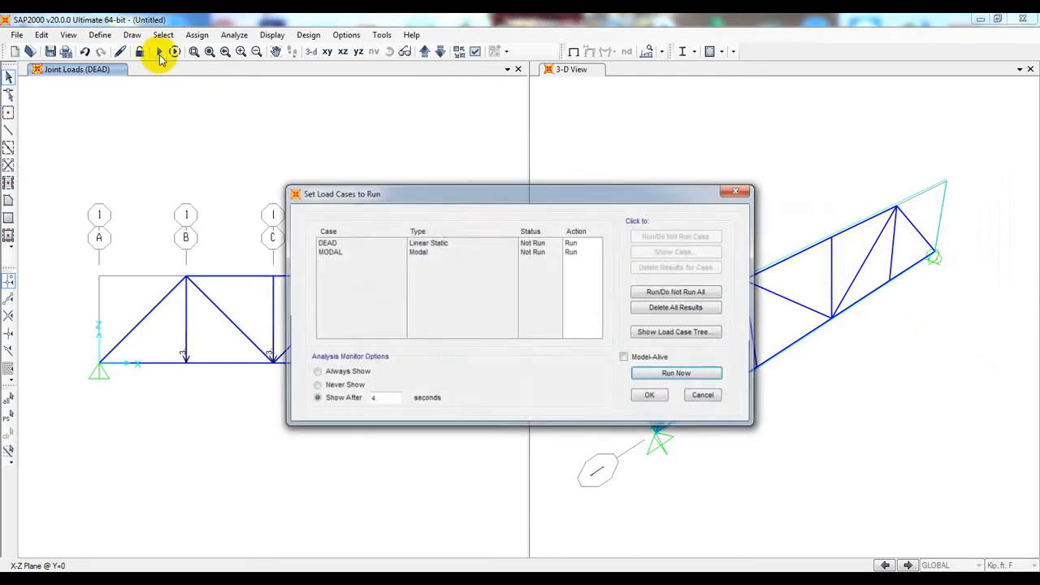
pyautogui.click(504, 252)
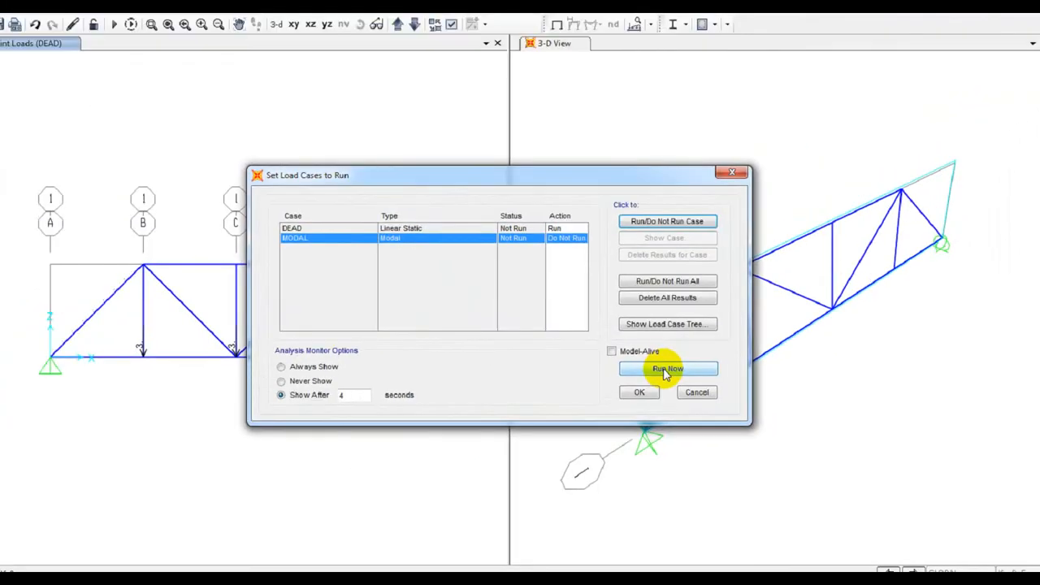
pyautogui.click(666, 369)
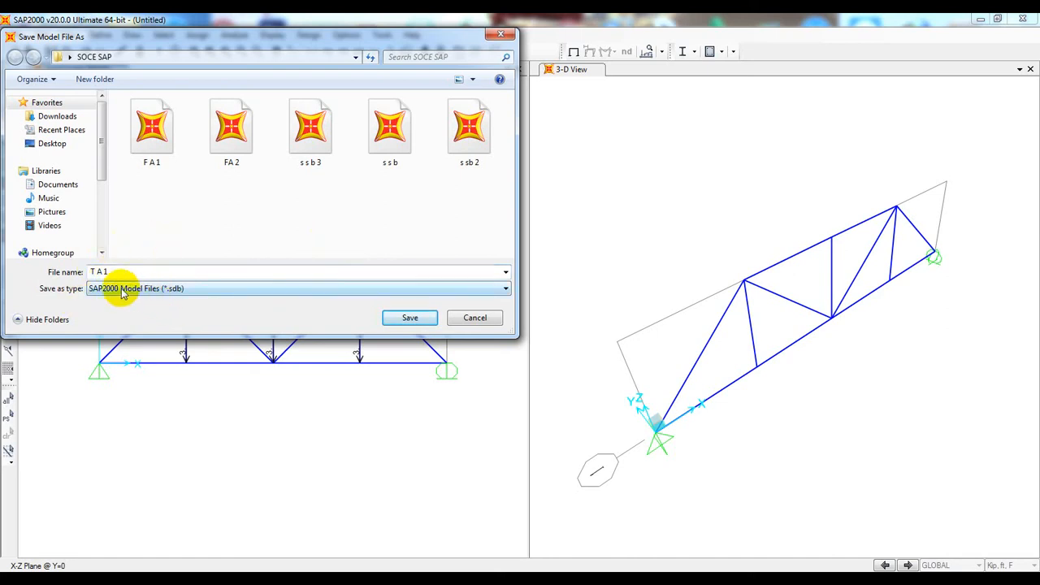
pyautogui.click(399, 318)
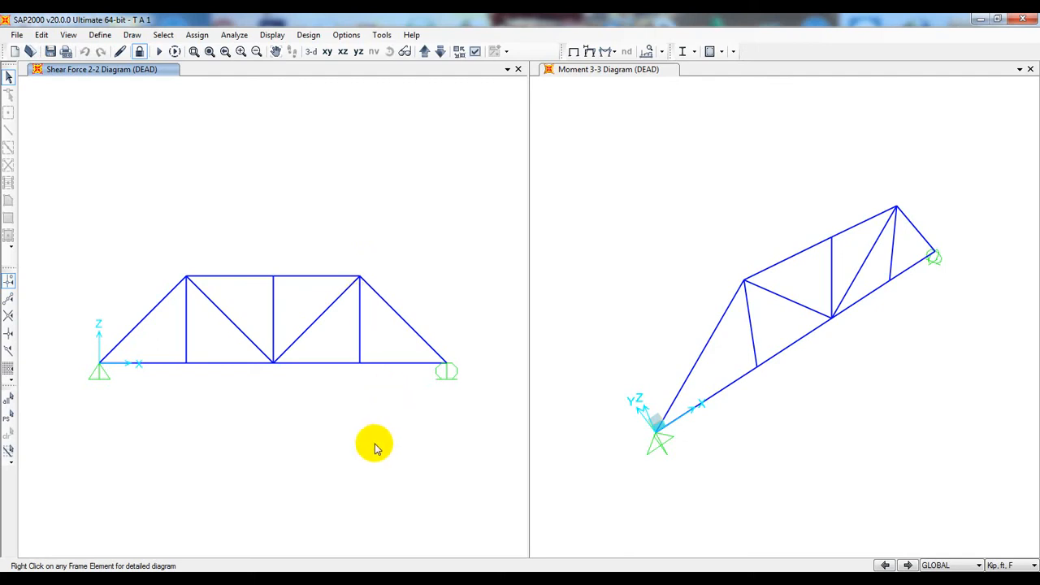
# - Inspect the detailed diagrams of the diagonal between bottom joint C and top joint D, and return to the undeformed shape
pyautogui.moveTo(353, 441)
pyautogui.mouseDown(button='middle')
pyautogui.moveTo(365, 433)
pyautogui.moveTo(356, 431)
pyautogui.mouseUp(button='middle')
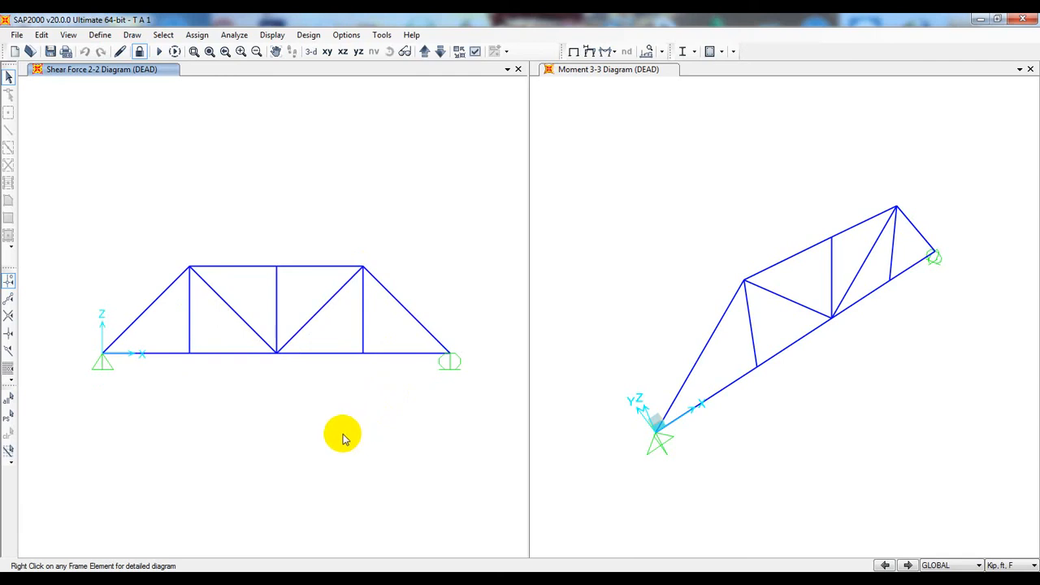
pyautogui.moveTo(338, 432); pyautogui.dragTo(343, 430, button='middle')
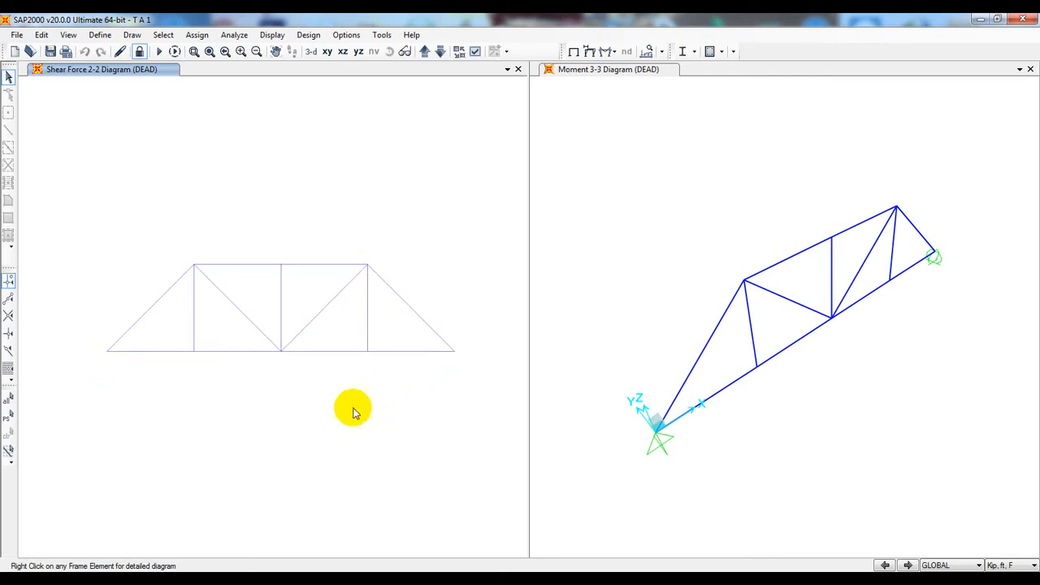
pyautogui.rightClick(329, 306)
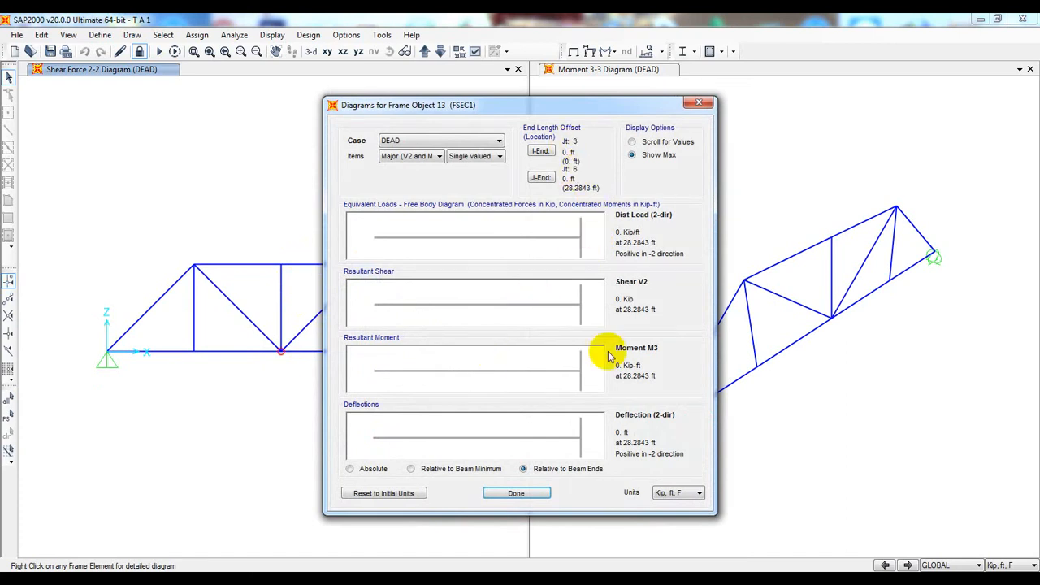
pyautogui.click(700, 106)
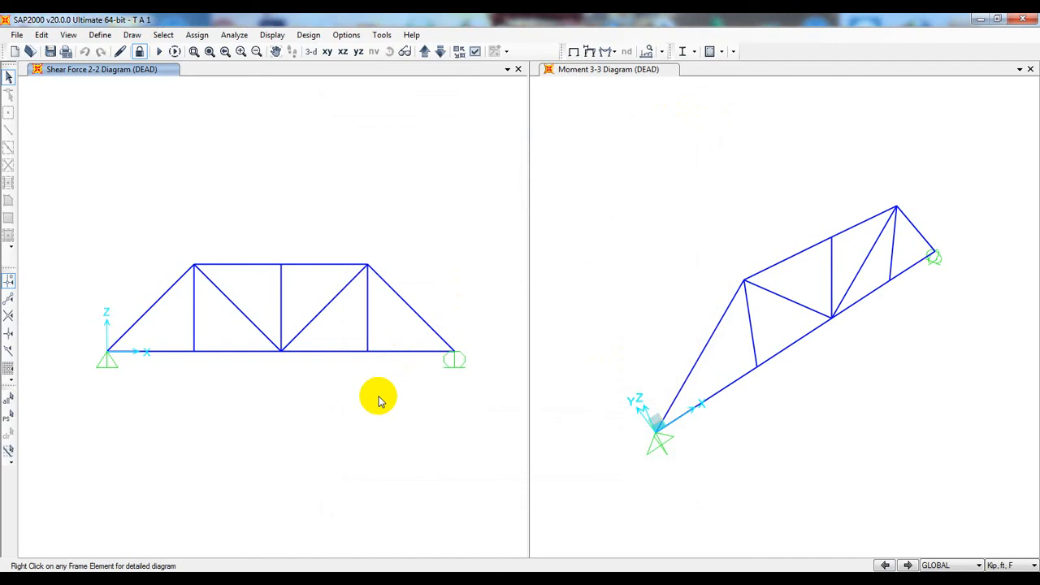
pyautogui.press('F4')
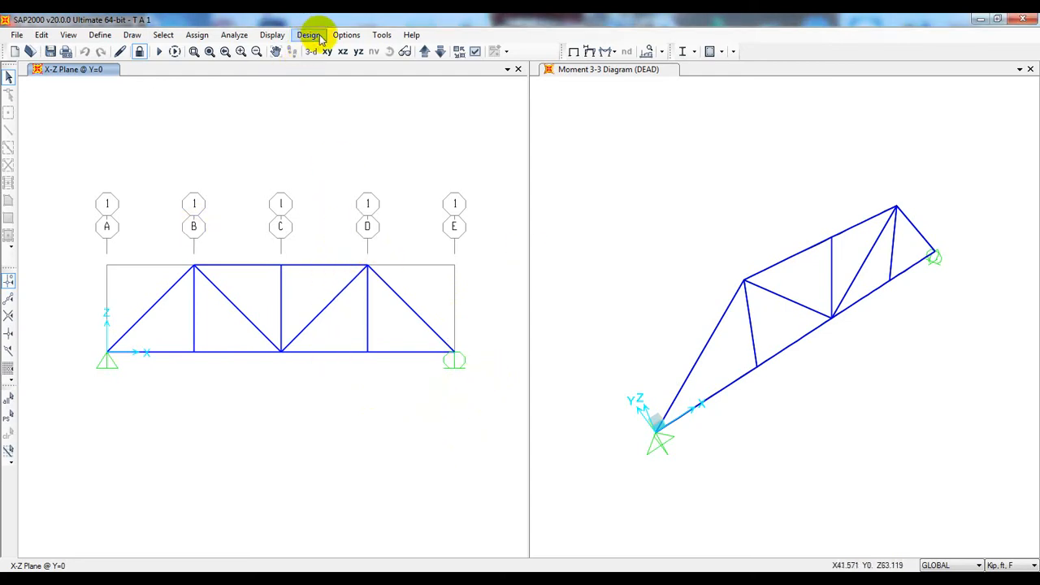
# - Display the truss's deformed shape for the DEAD case with automatic scaling and cubic curve
pyautogui.click(273, 37)
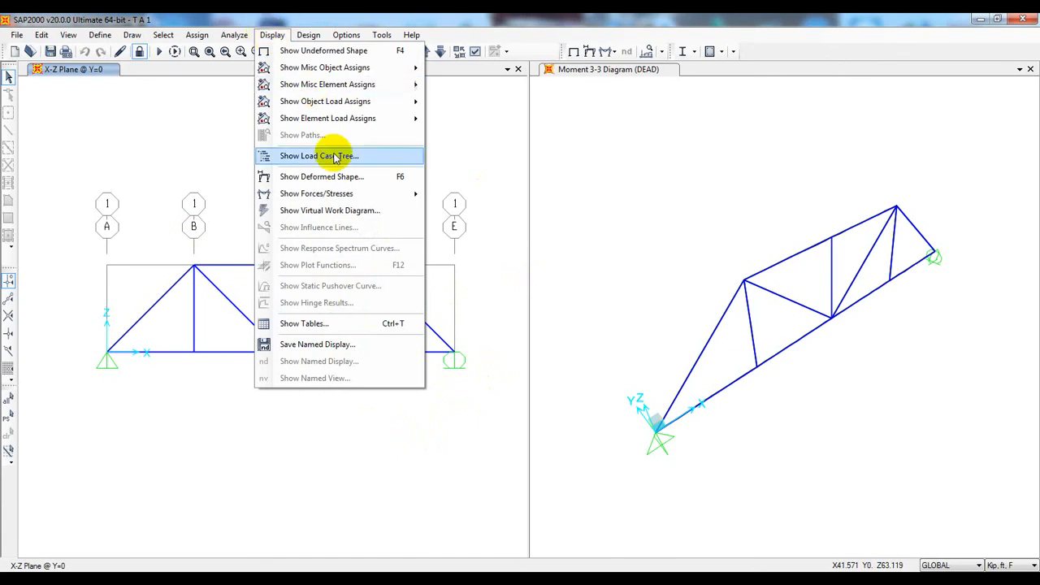
pyautogui.click(333, 177)
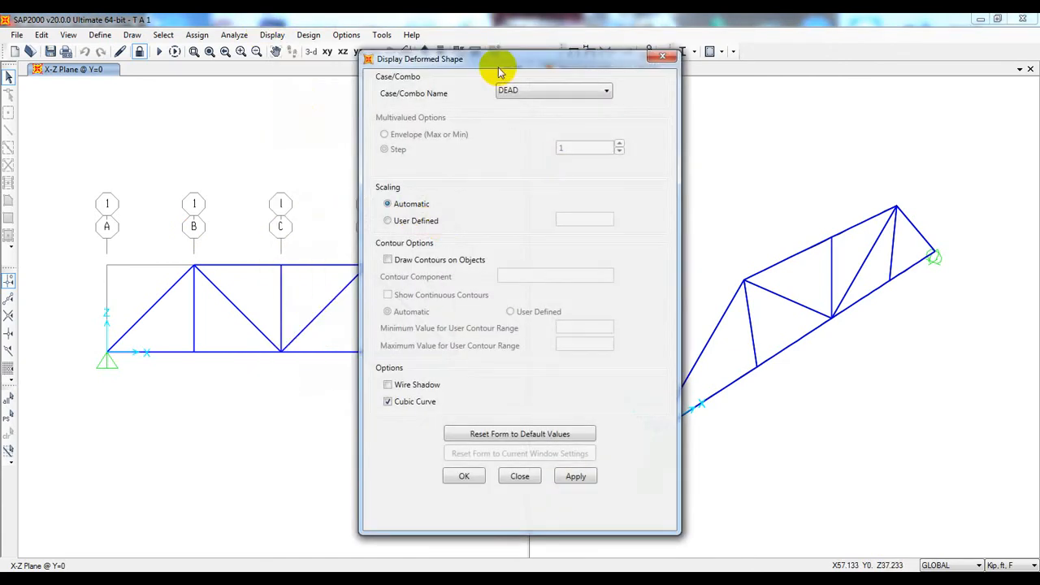
pyautogui.moveTo(498, 67); pyautogui.dragTo(621, 61)
pyautogui.click(660, 90)
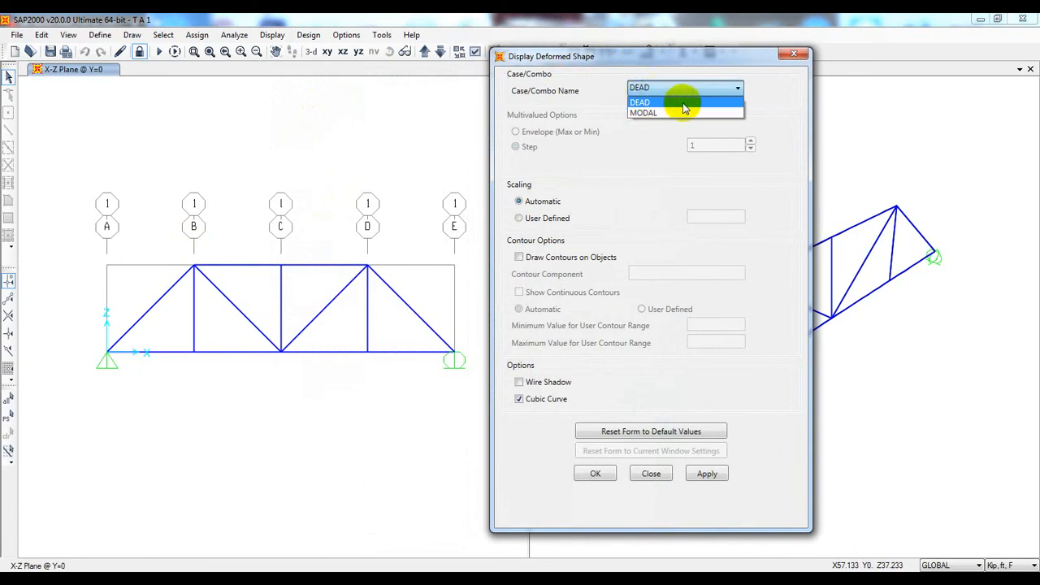
pyautogui.click(652, 103)
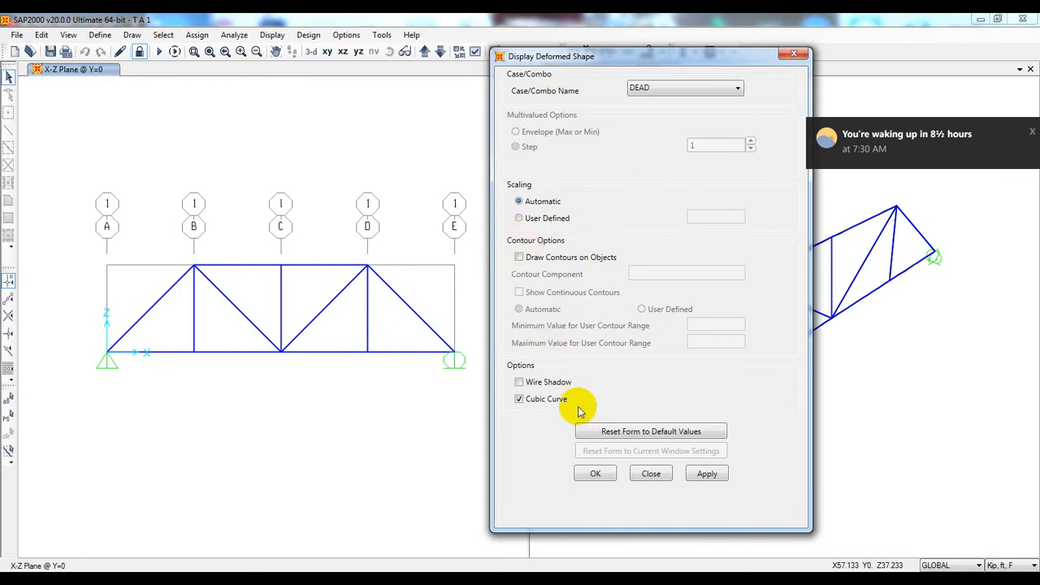
pyautogui.click(707, 473)
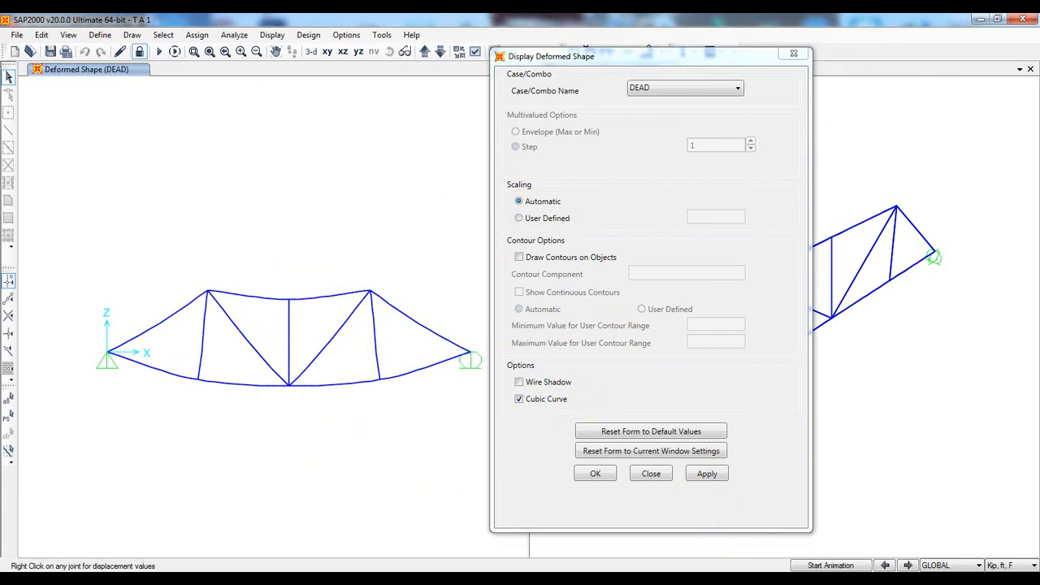
# - Animate the deformed shape, stop the animation, and close the deformed shape settings
pyautogui.click(841, 565)
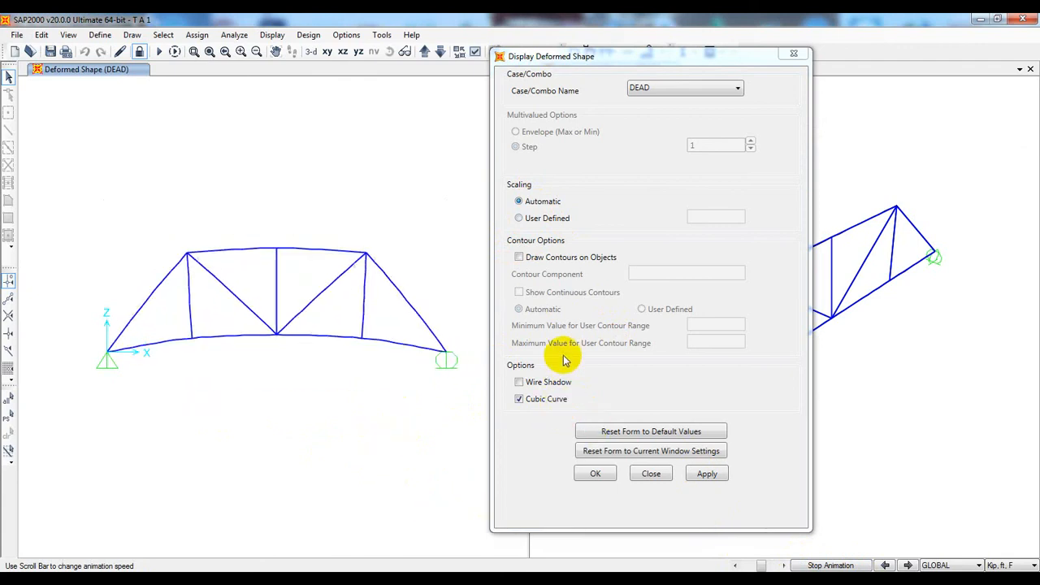
pyautogui.click(831, 564)
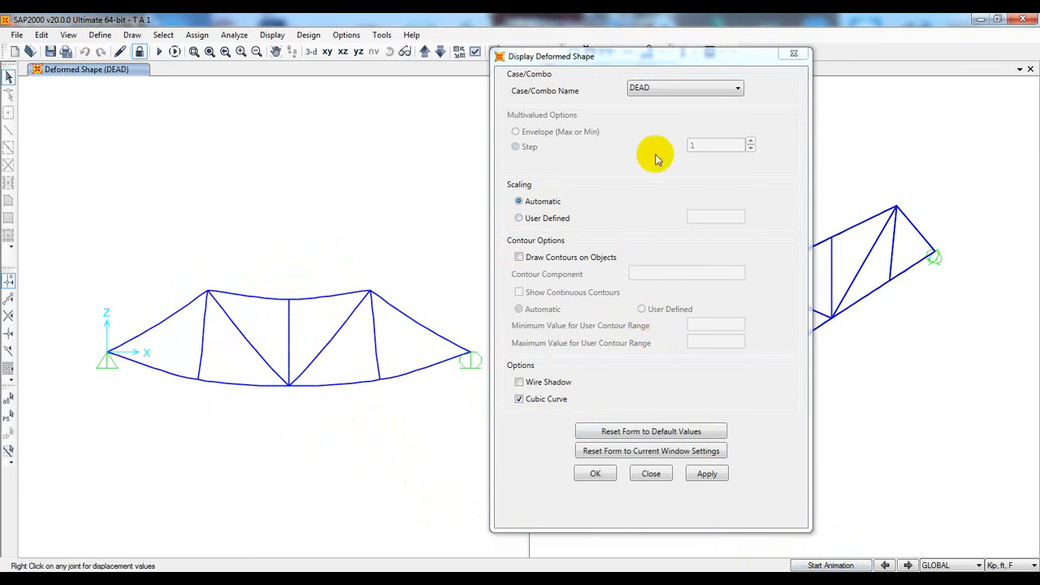
pyautogui.click(649, 479)
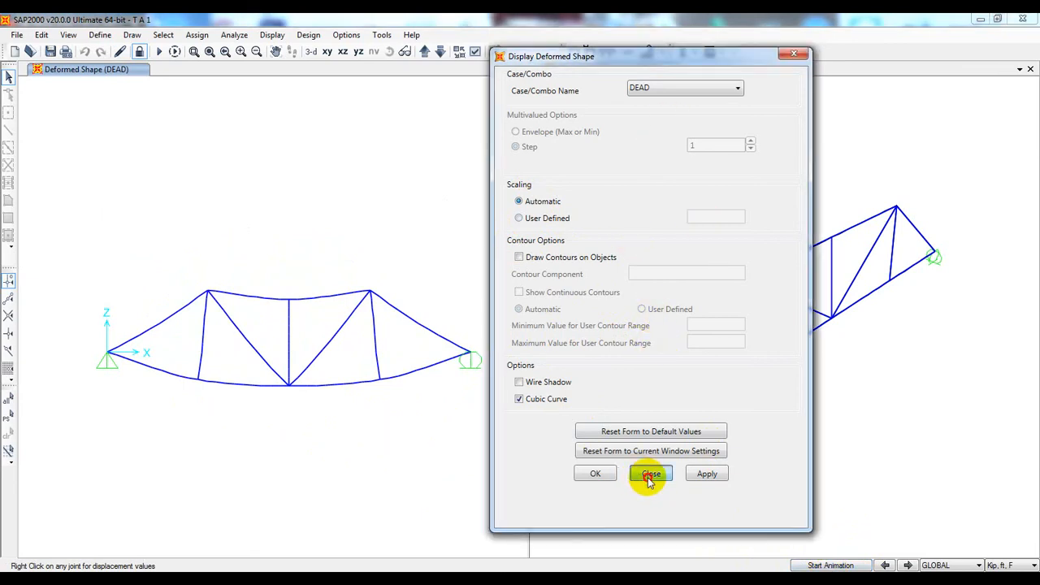
# - Display the joint reactions for the DEAD case as arrows and close the reaction display settings
pyautogui.click(274, 36)
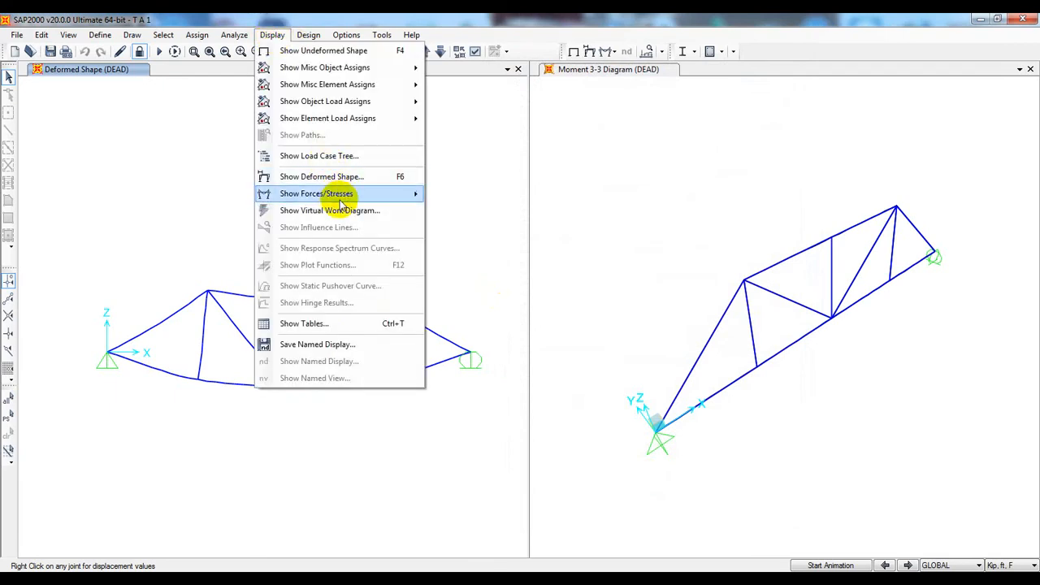
pyautogui.moveTo(325, 199)
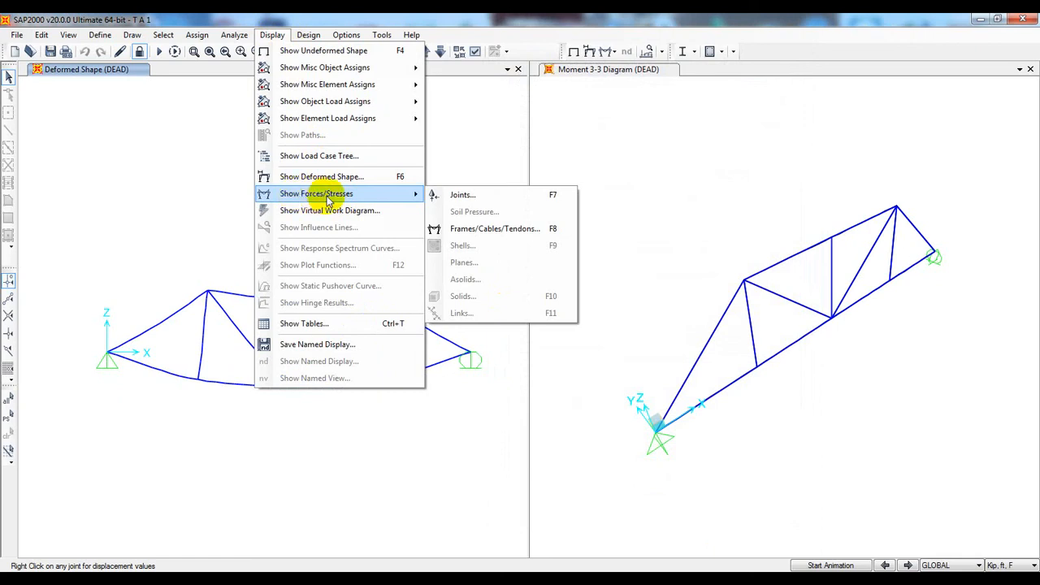
pyautogui.click(455, 195)
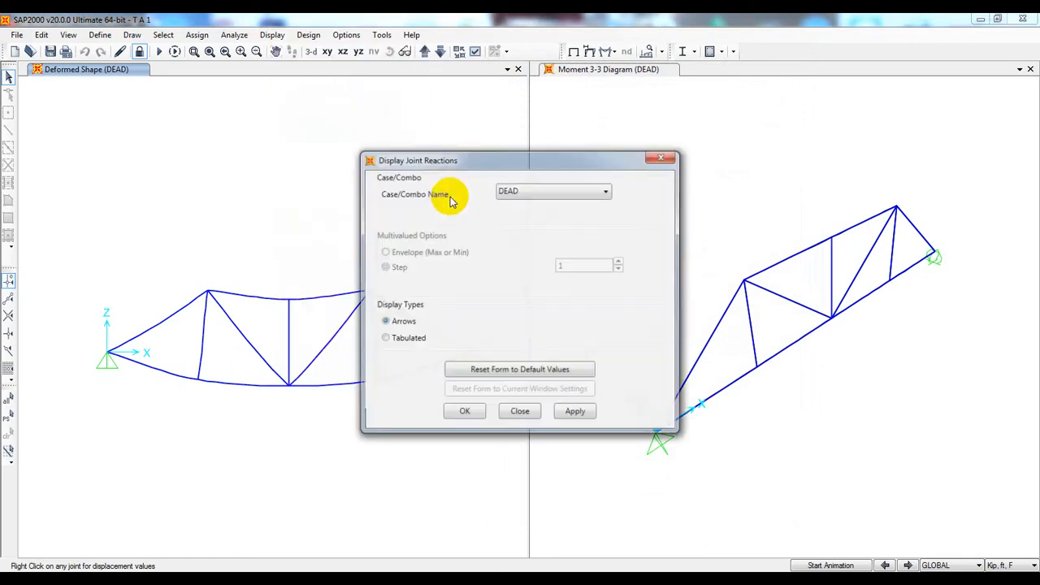
pyautogui.moveTo(485, 162); pyautogui.dragTo(654, 107)
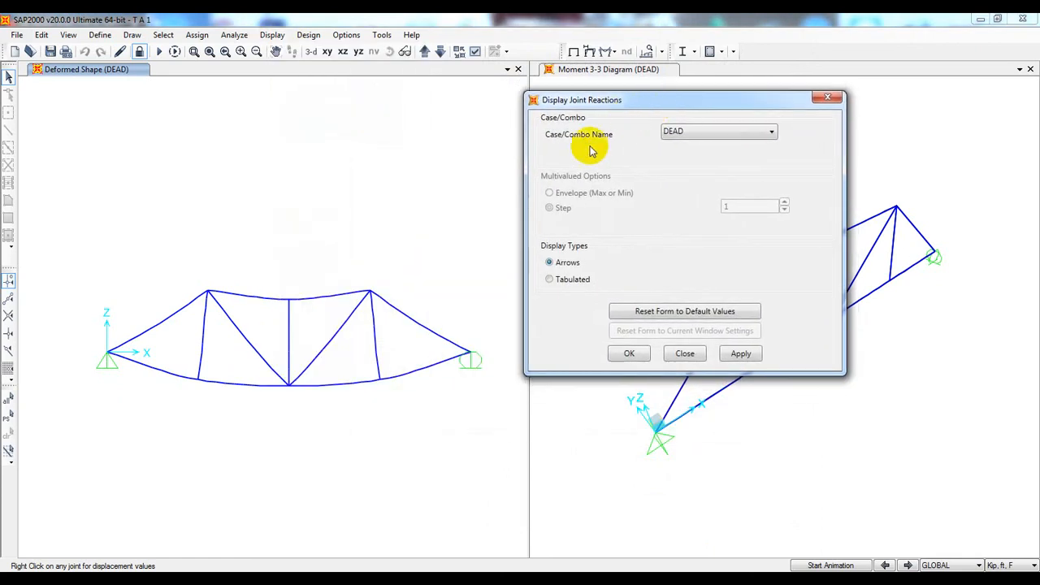
pyautogui.click(755, 359)
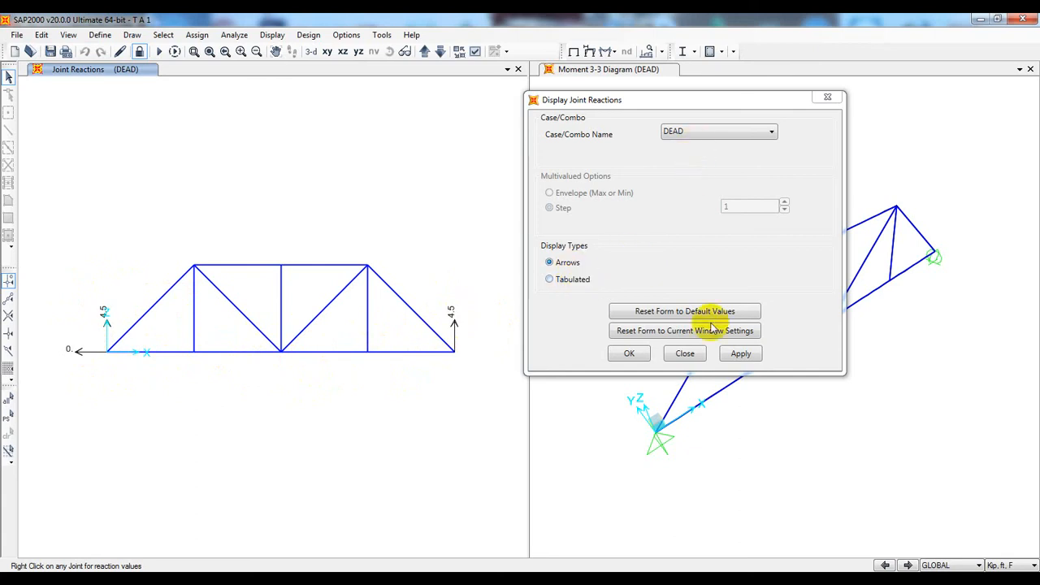
pyautogui.click(685, 354)
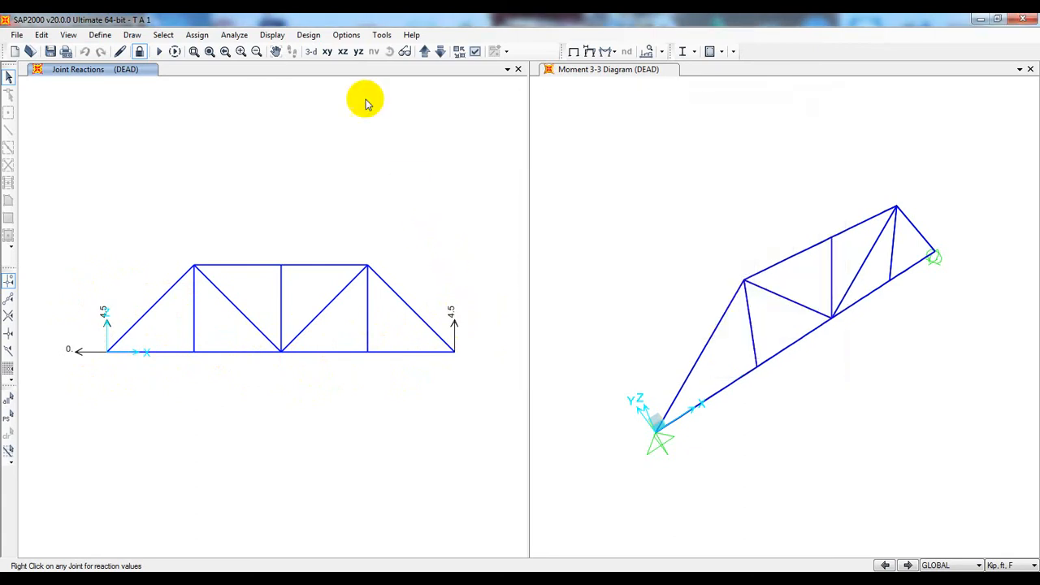
pyautogui.click(272, 35)
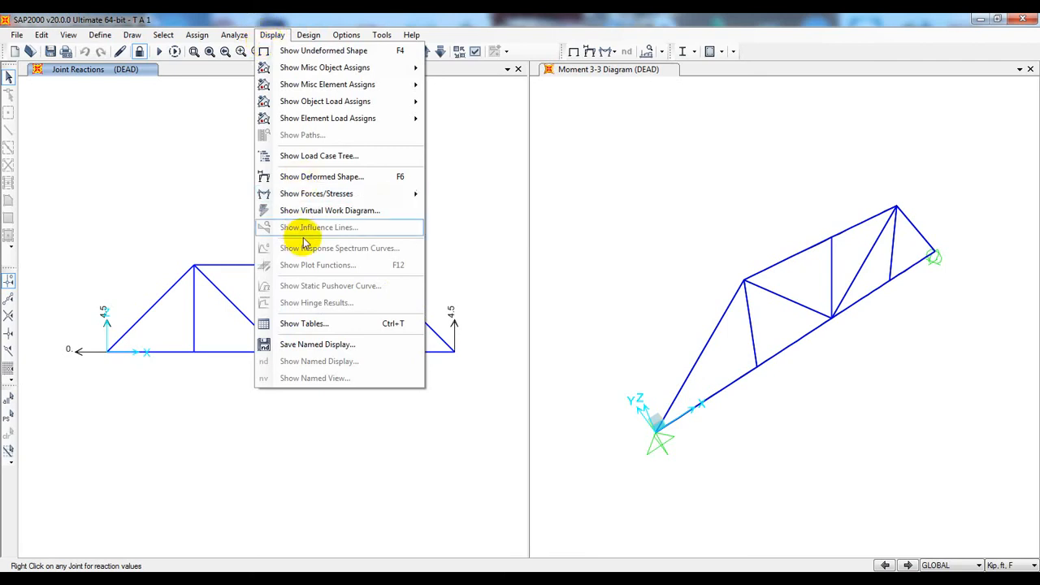
pyautogui.click(310, 199)
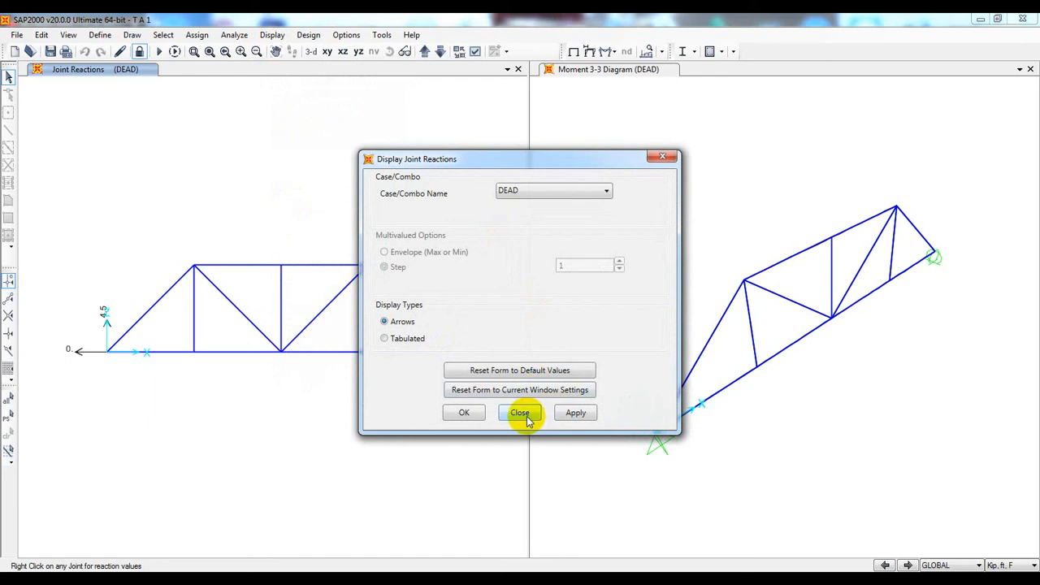
pyautogui.click(520, 413)
# - Display the frame axial force diagram for the DEAD case, filled and with automatic scaling
pyautogui.click(272, 35)
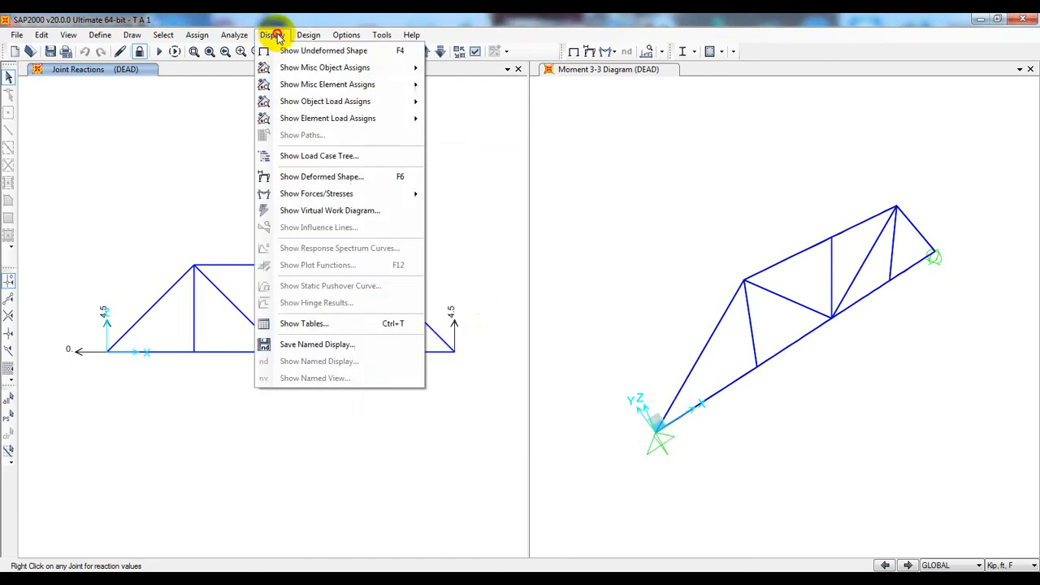
pyautogui.moveTo(317, 199)
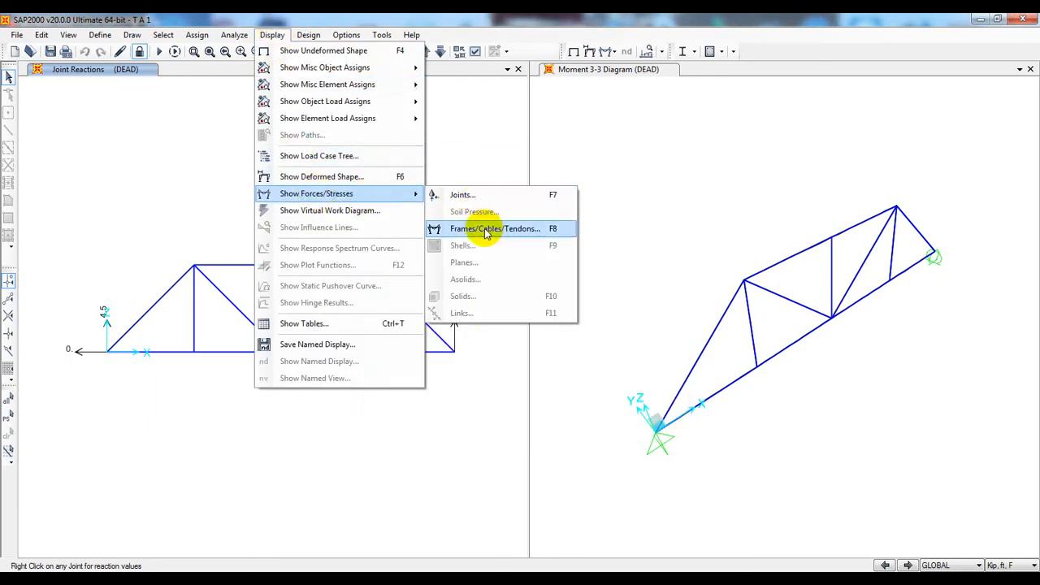
pyautogui.click(480, 226)
pyautogui.moveTo(515, 85); pyautogui.dragTo(753, 69)
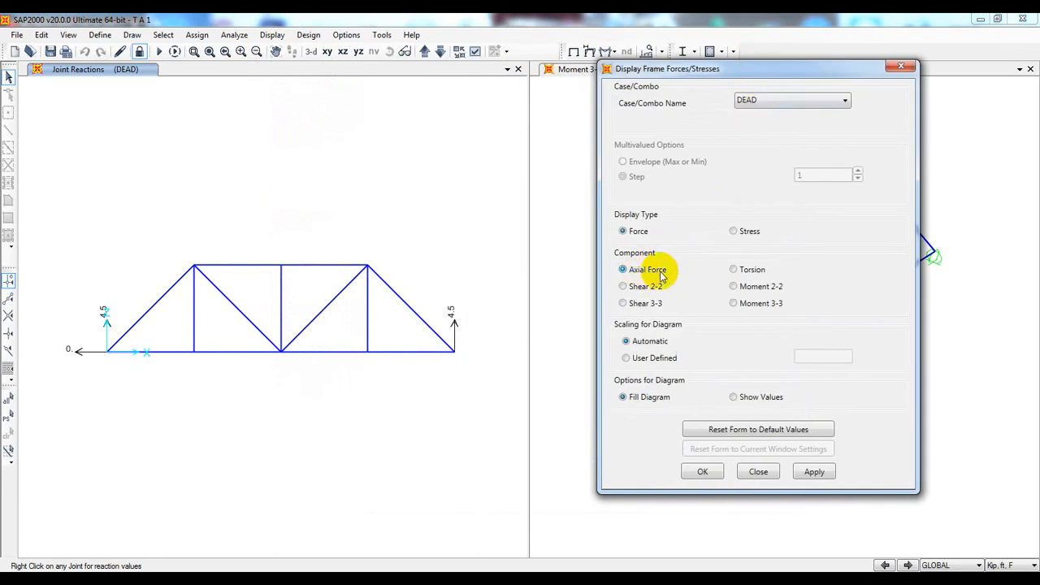
pyautogui.click(813, 472)
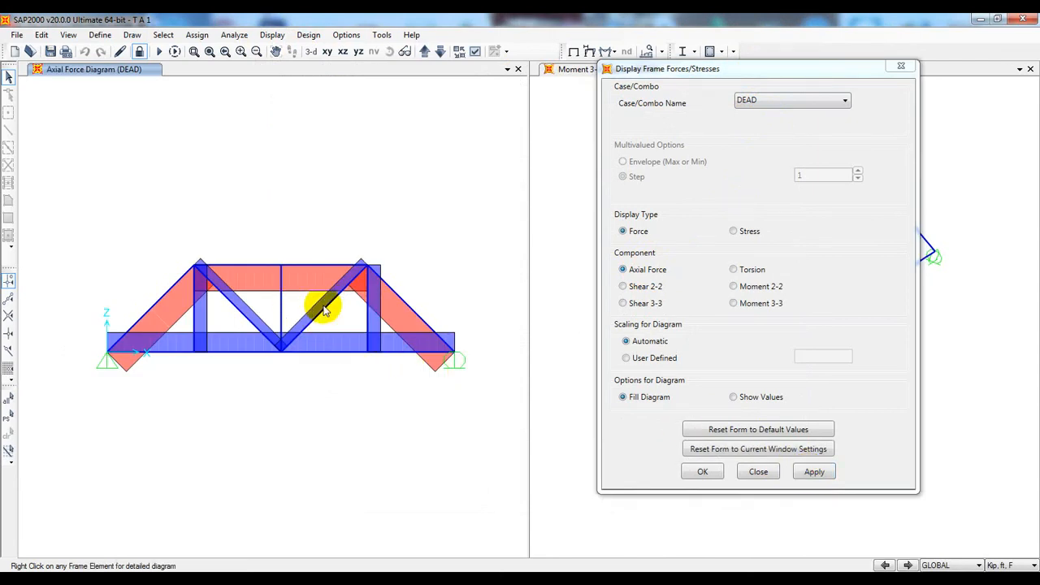
# - Switch the axial force diagram to show values and read the forces in the end diagonal and bottom chord
pyautogui.click(747, 400)
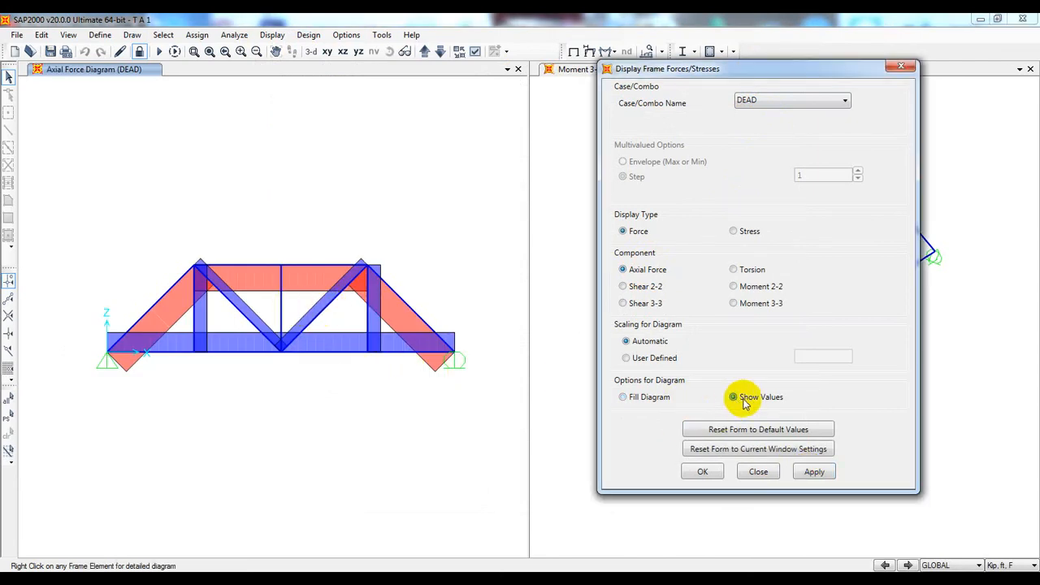
pyautogui.click(813, 473)
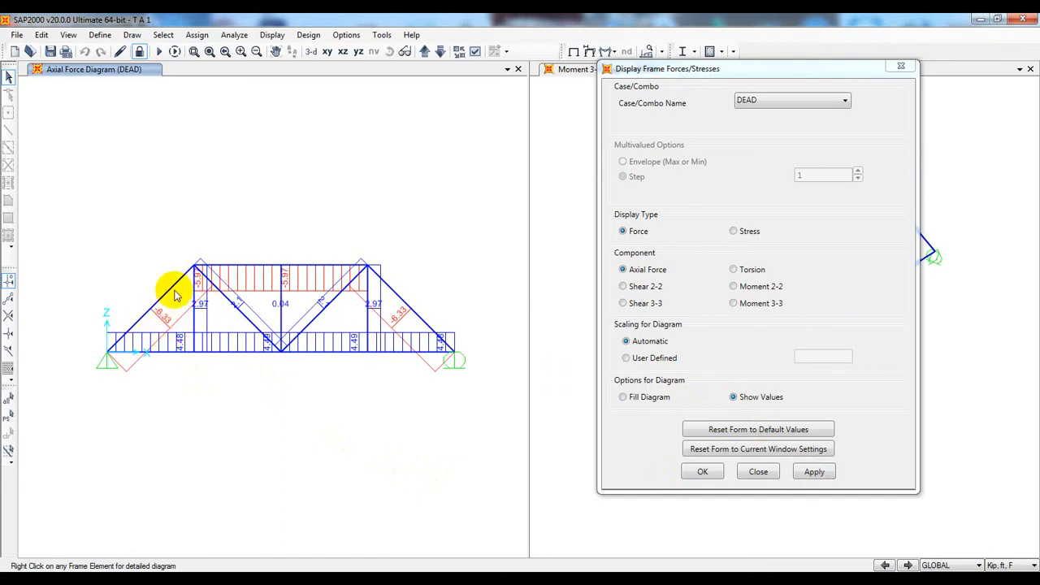
pyautogui.moveTo(273, 358)
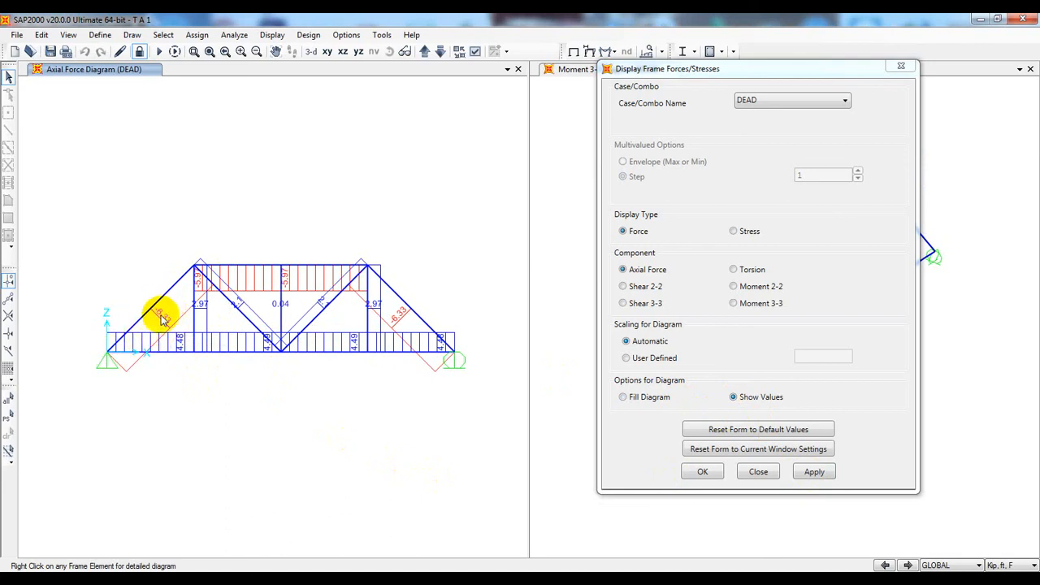
pyautogui.moveTo(199, 353)
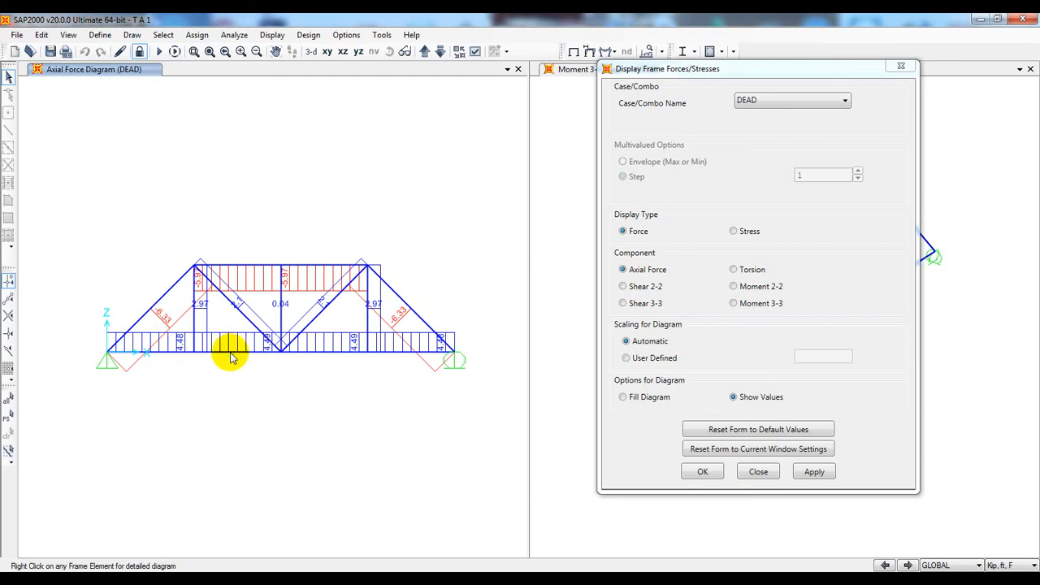
# - Inspect the axial diagrams of the bottom chord member just left of midspan, scrolling along its length and toggling the maximum value display
pyautogui.rightClick(230, 356)
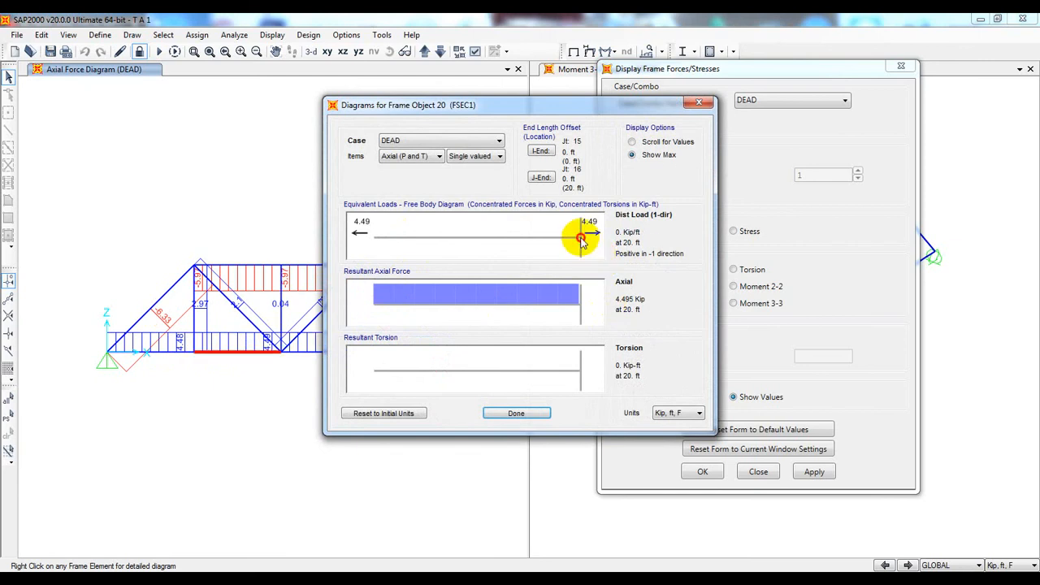
pyautogui.moveTo(581, 240); pyautogui.dragTo(407, 235)
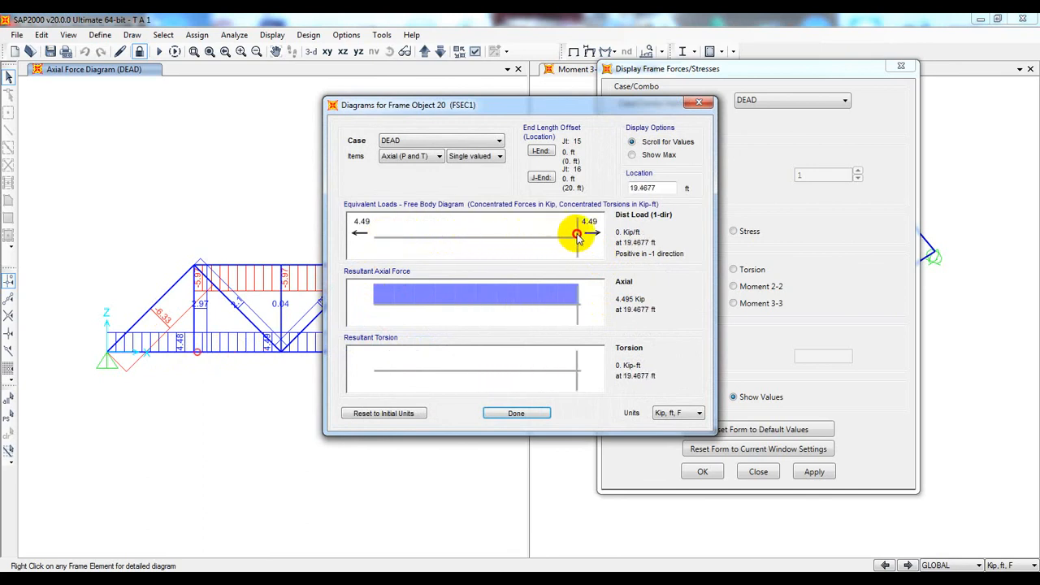
pyautogui.click(654, 155)
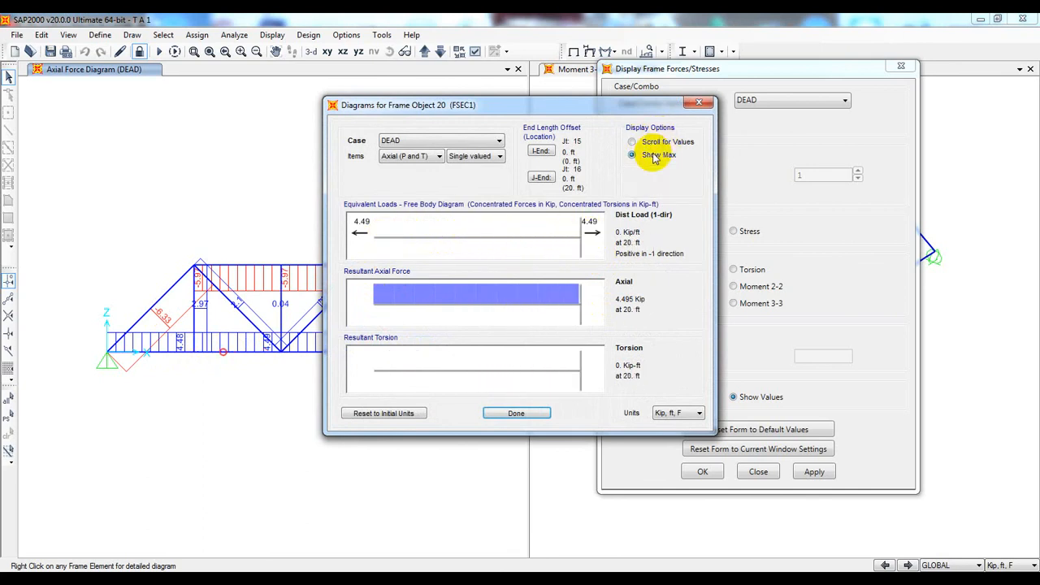
pyautogui.click(637, 144)
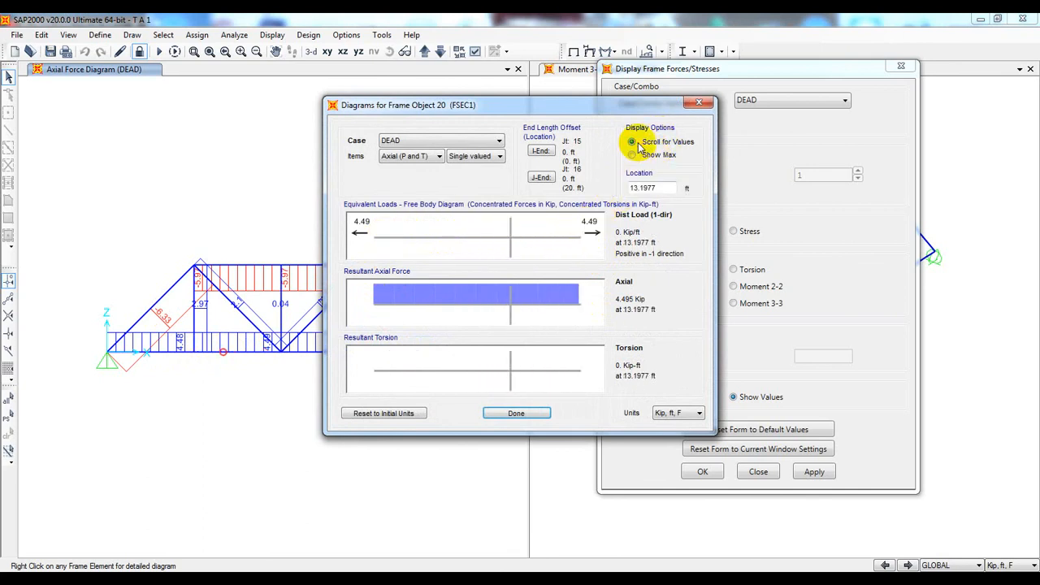
# - Review the available case, item and unit options for the bottom chord member's diagrams, and close its detailed diagrams
pyautogui.click(488, 141)
pyautogui.click(431, 159)
pyautogui.click(437, 156)
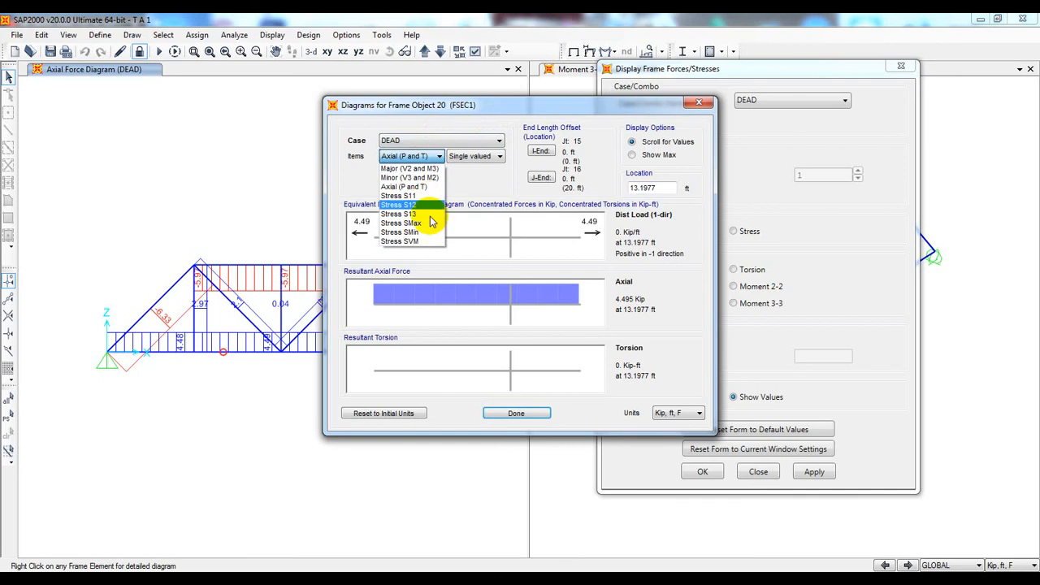
pyautogui.click(478, 188)
pyautogui.click(477, 156)
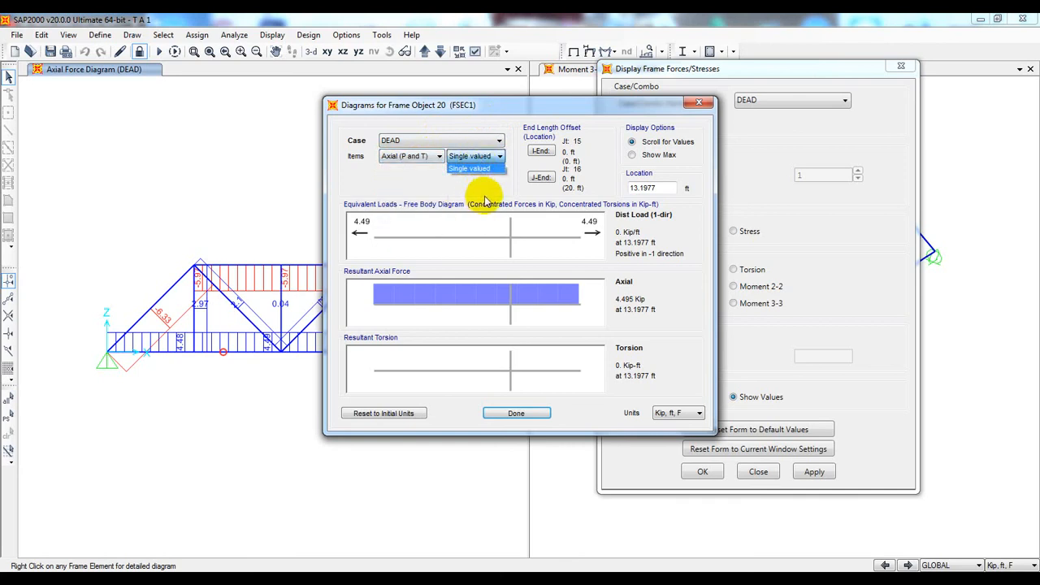
pyautogui.click(414, 196)
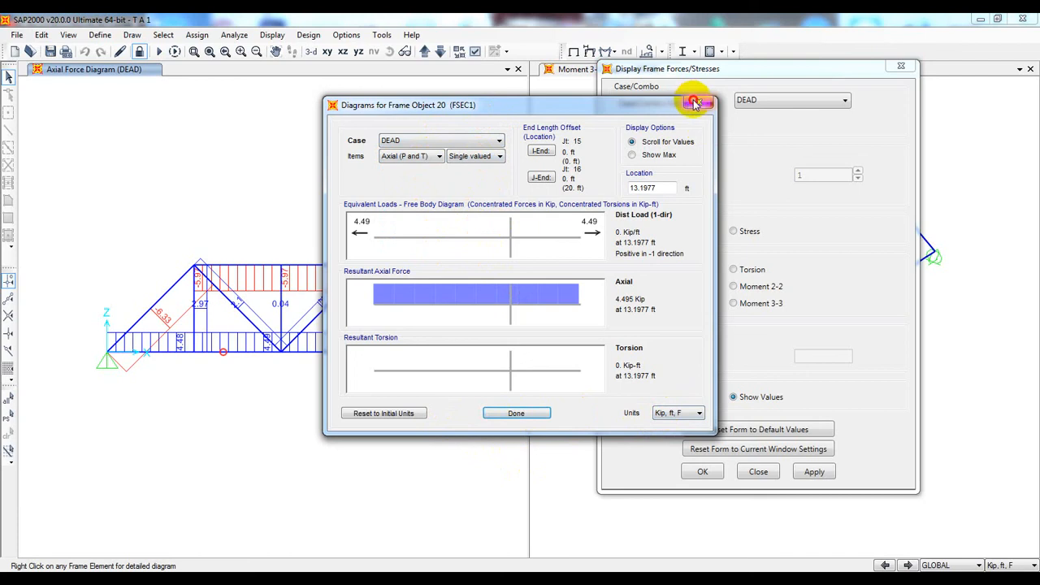
pyautogui.click(692, 413)
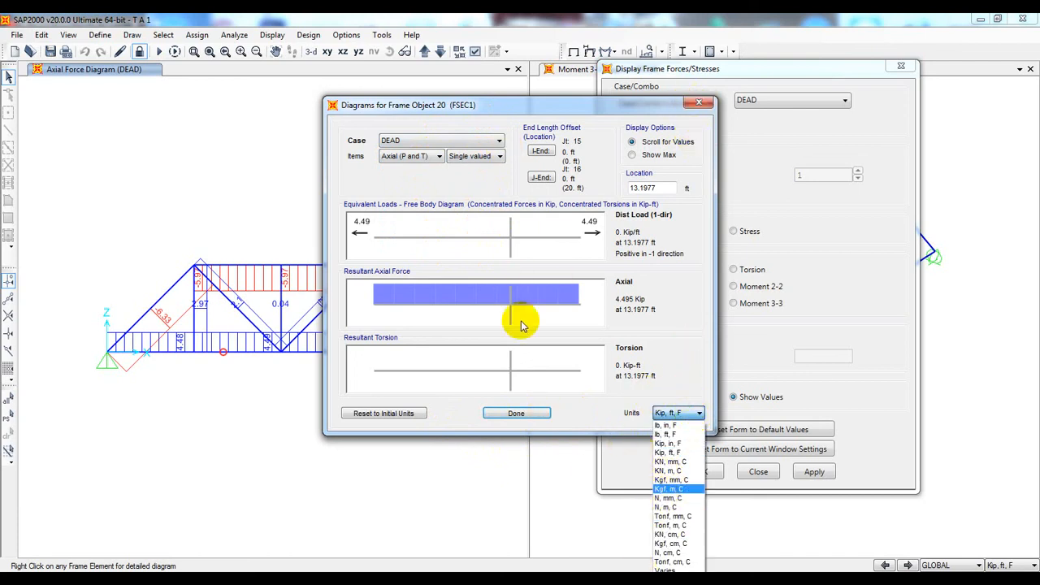
pyautogui.click(603, 421)
pyautogui.click(698, 101)
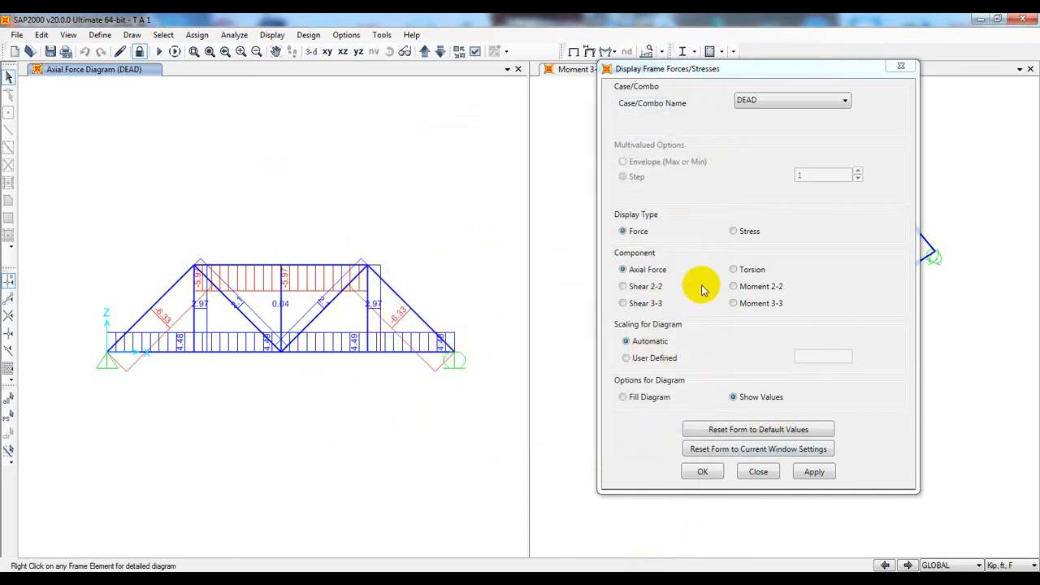
# - Display the torsion diagram and the Shear 2-2 diagram in turn for the DEAD case, with values shown
pyautogui.click(734, 277)
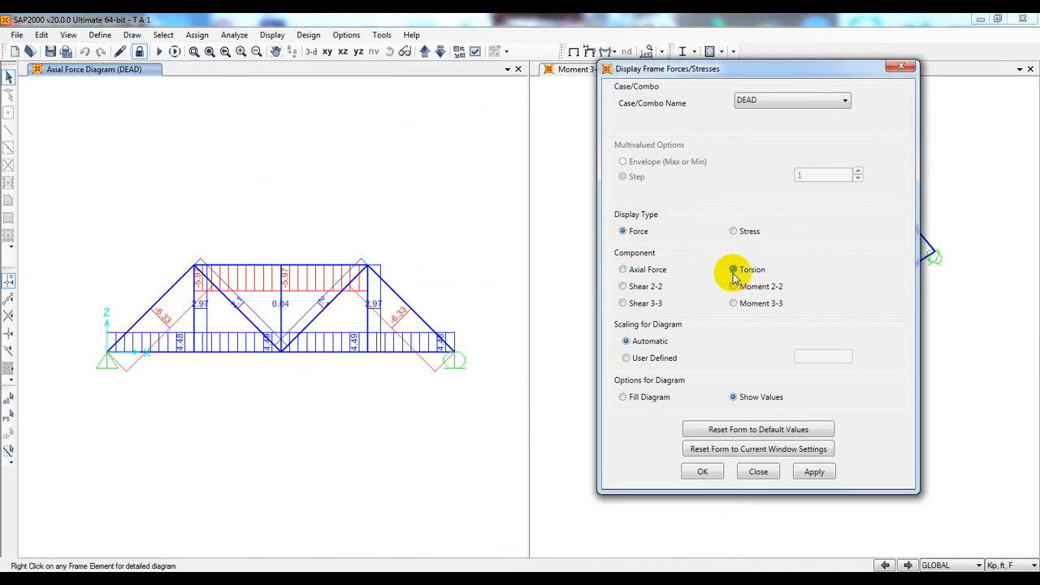
pyautogui.click(812, 469)
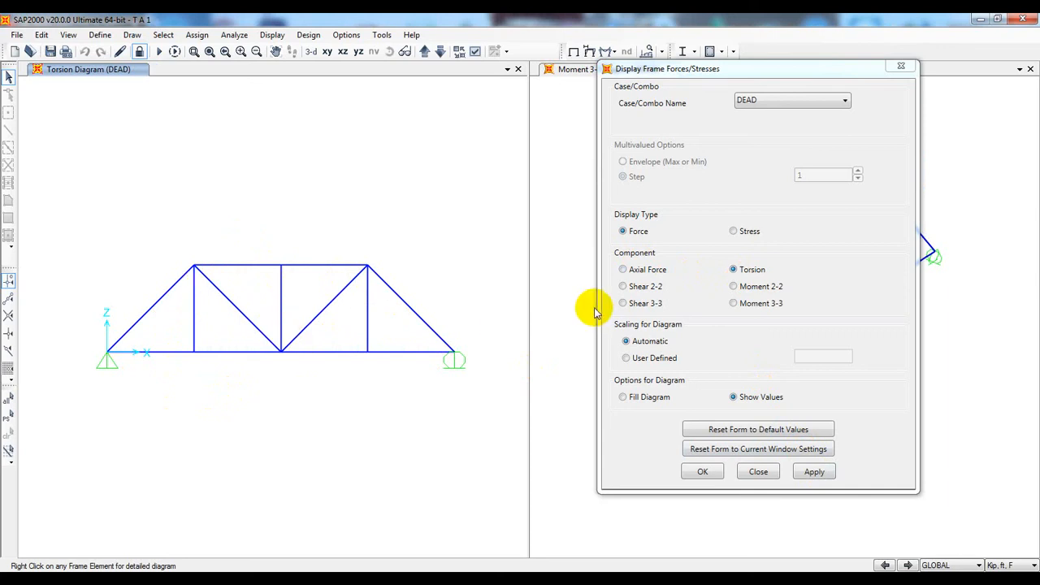
pyautogui.click(654, 286)
pyautogui.click(814, 473)
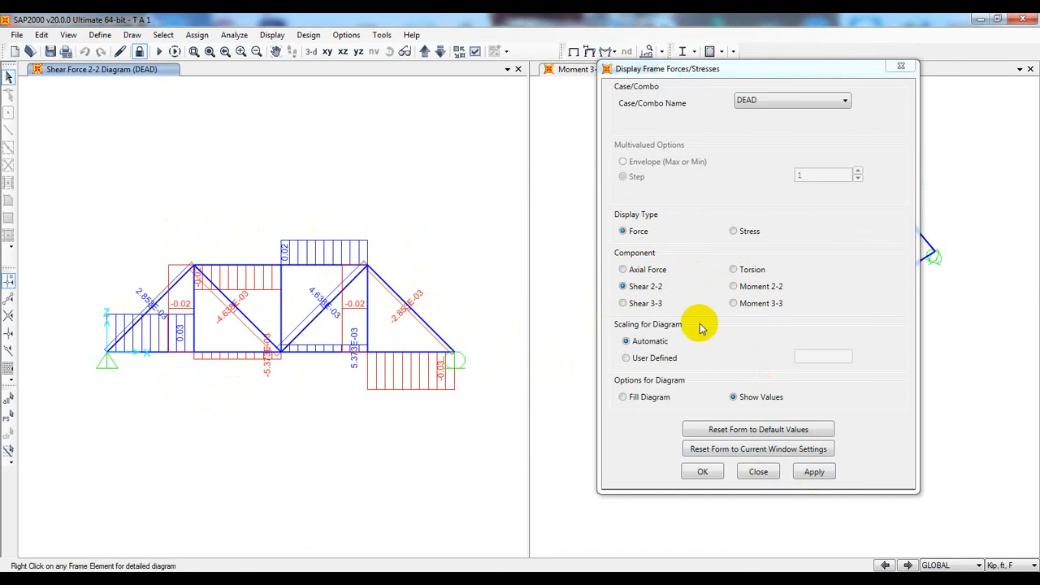
# - Switch the Shear 2-2 diagram to filled and read the shear along the bottom chord members
pyautogui.click(623, 396)
pyautogui.click(815, 472)
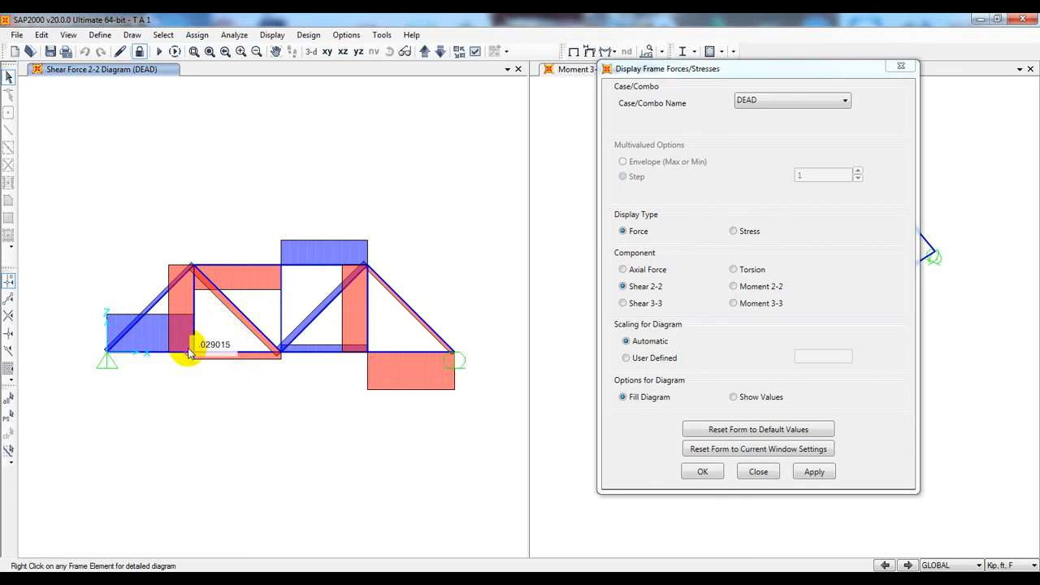
pyautogui.moveTo(275, 345)
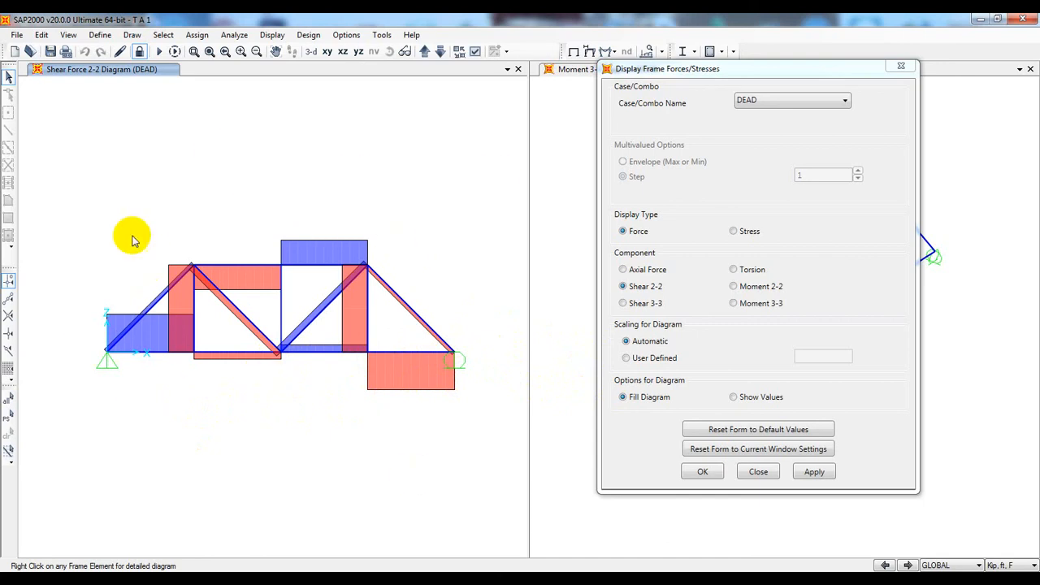
# - Display the filled Shear 3-3 diagram and the filled Moment 3-3 diagram in turn for the DEAD case
pyautogui.click(623, 304)
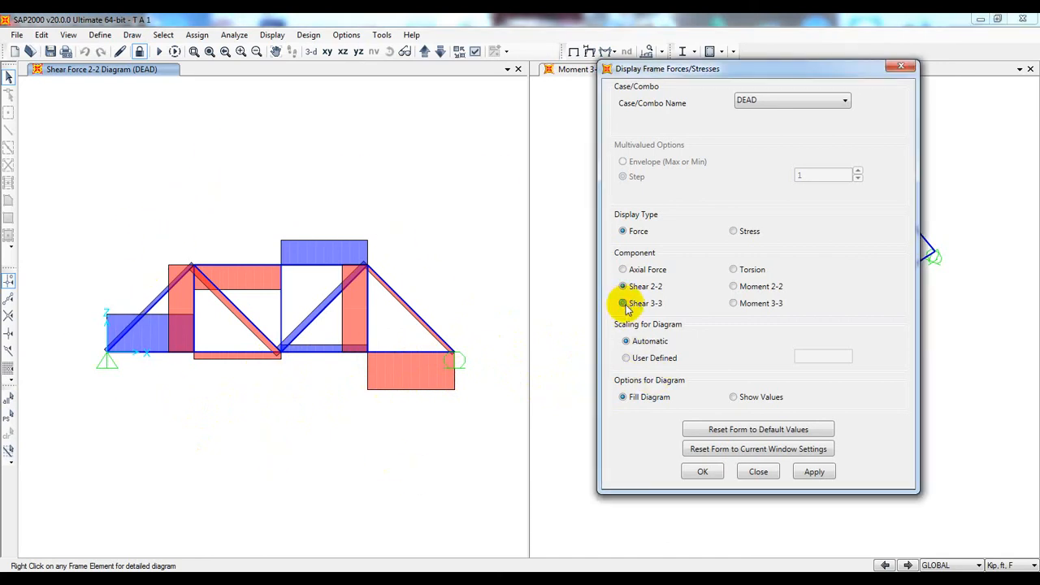
pyautogui.click(815, 472)
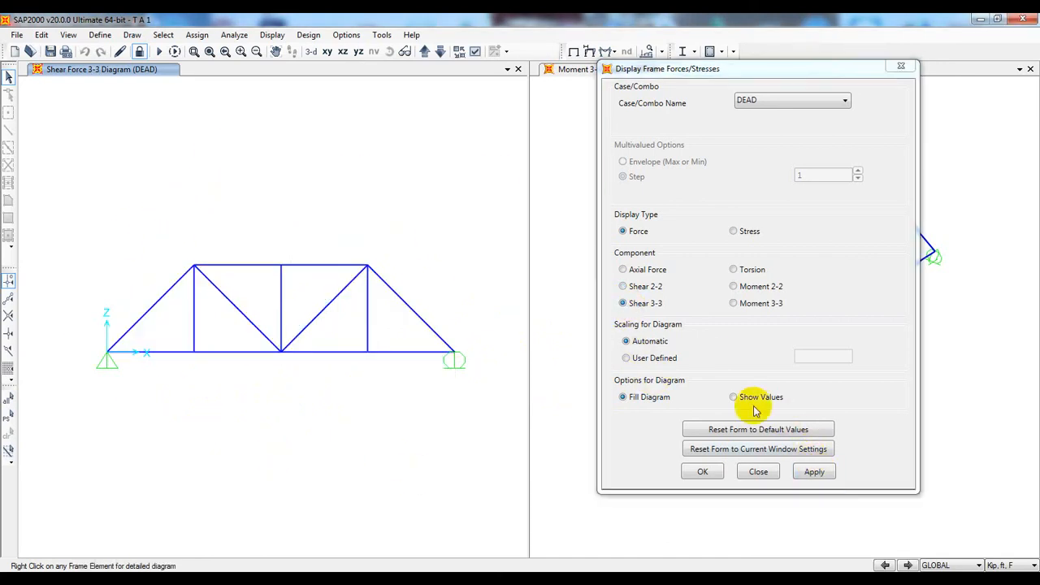
pyautogui.click(734, 304)
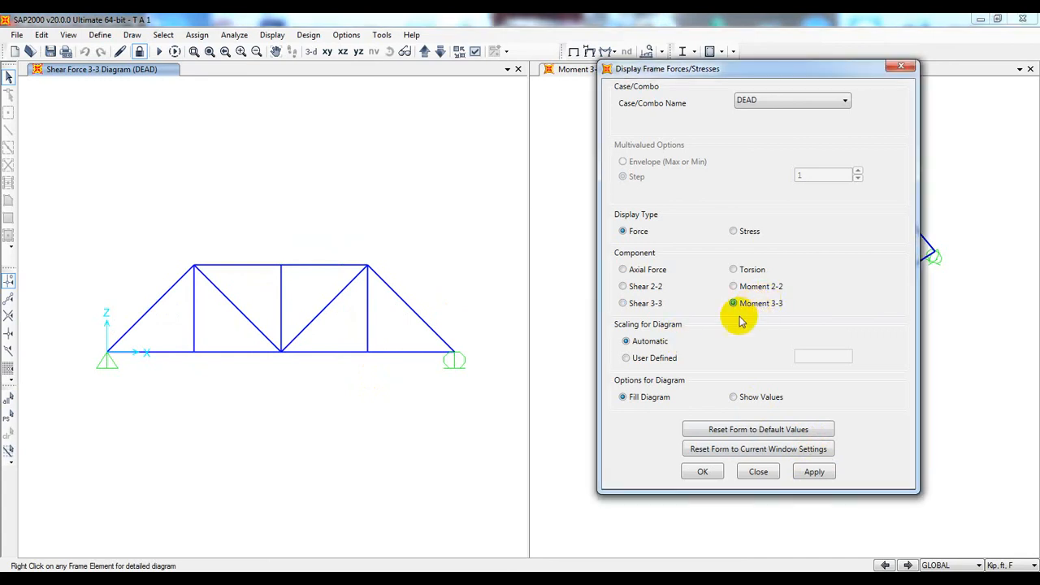
pyautogui.click(815, 473)
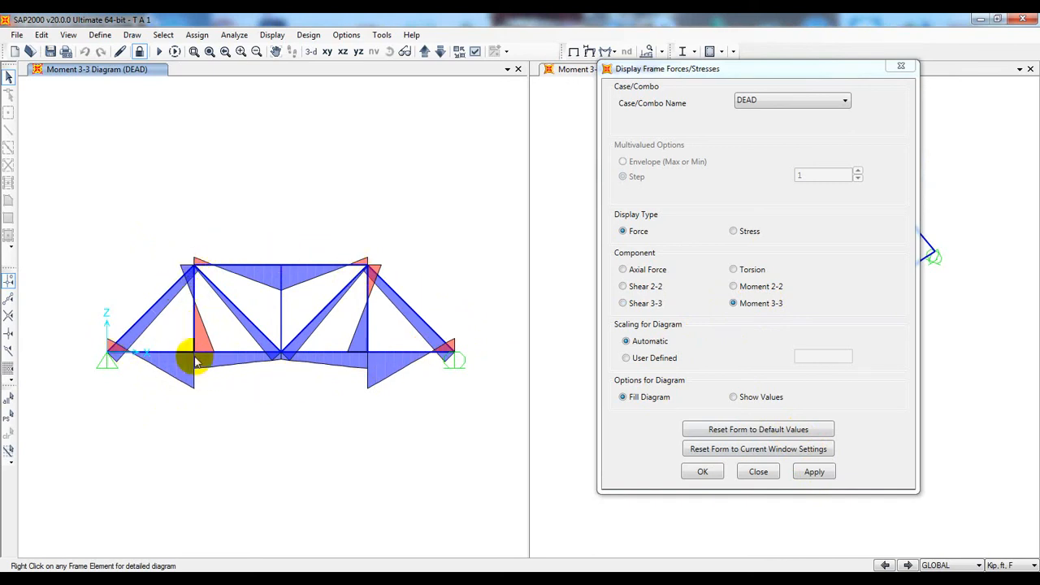
# - Inspect the shear, moment and deflection diagrams of the truss's right vertical member with Scroll for Values, and close them
pyautogui.rightClick(367, 307)
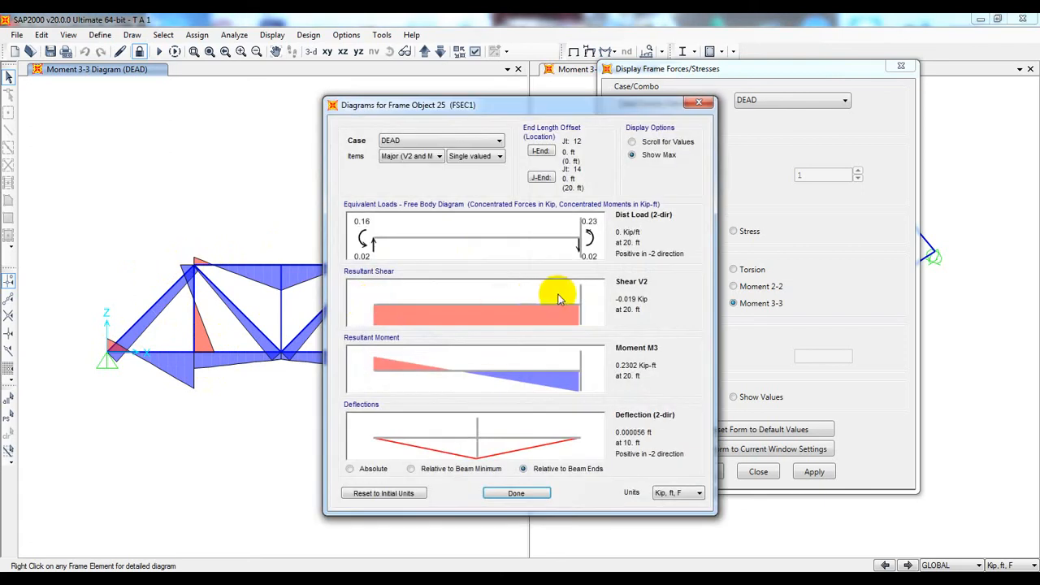
pyautogui.click(583, 242)
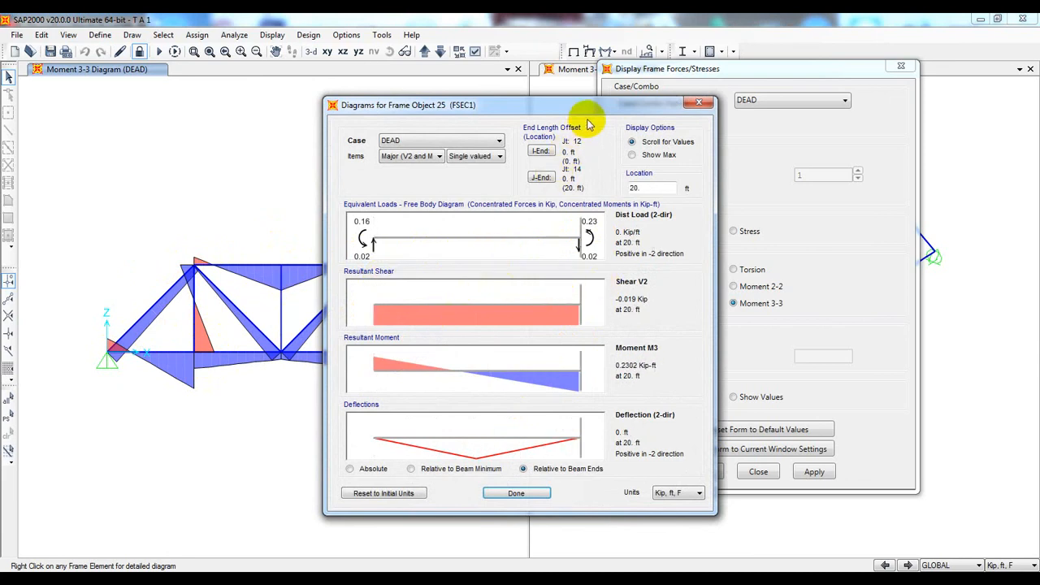
pyautogui.moveTo(595, 108); pyautogui.dragTo(585, 106)
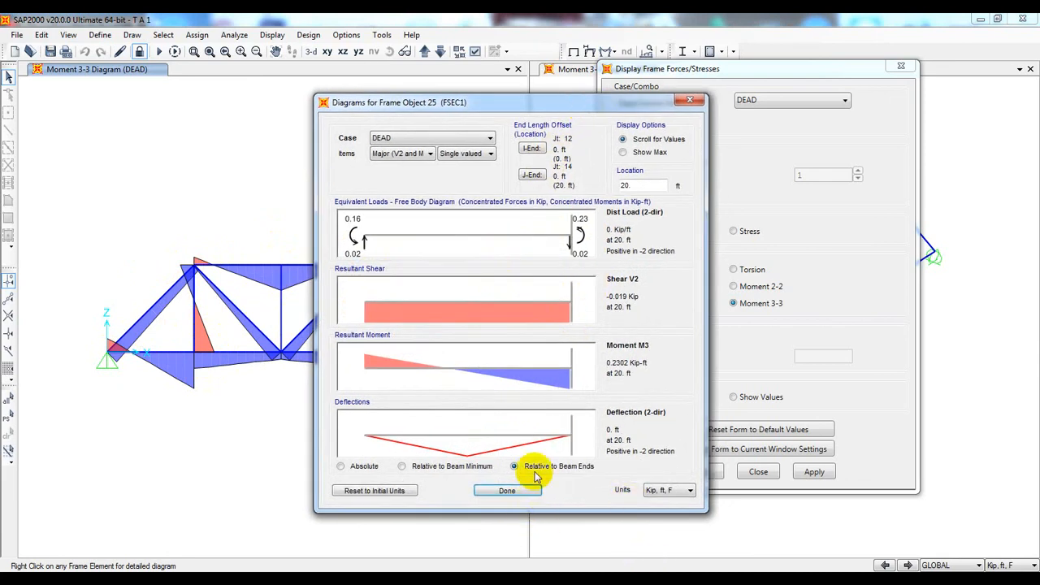
pyautogui.moveTo(573, 103); pyautogui.dragTo(604, 103)
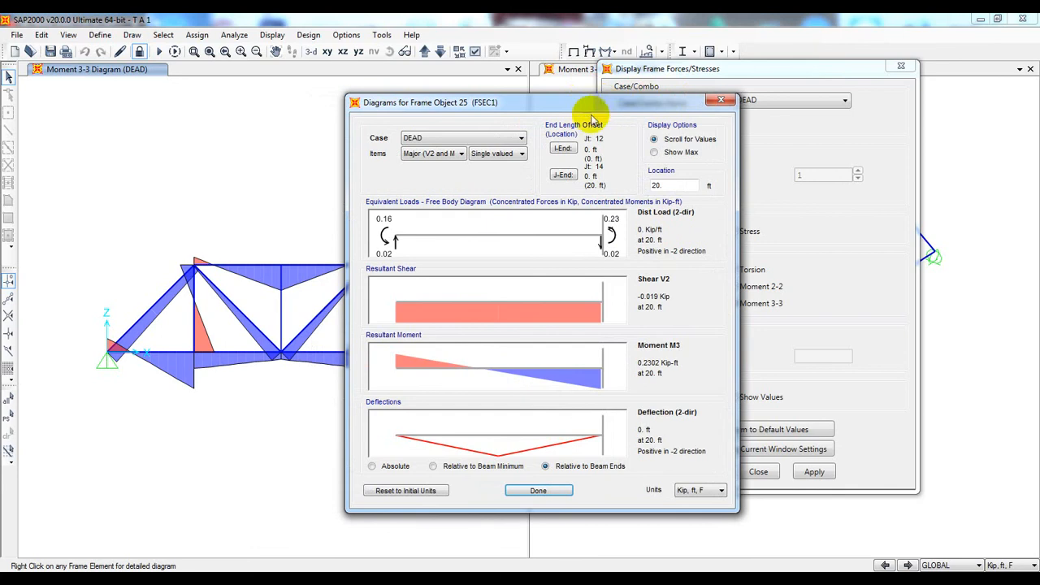
pyautogui.click(721, 99)
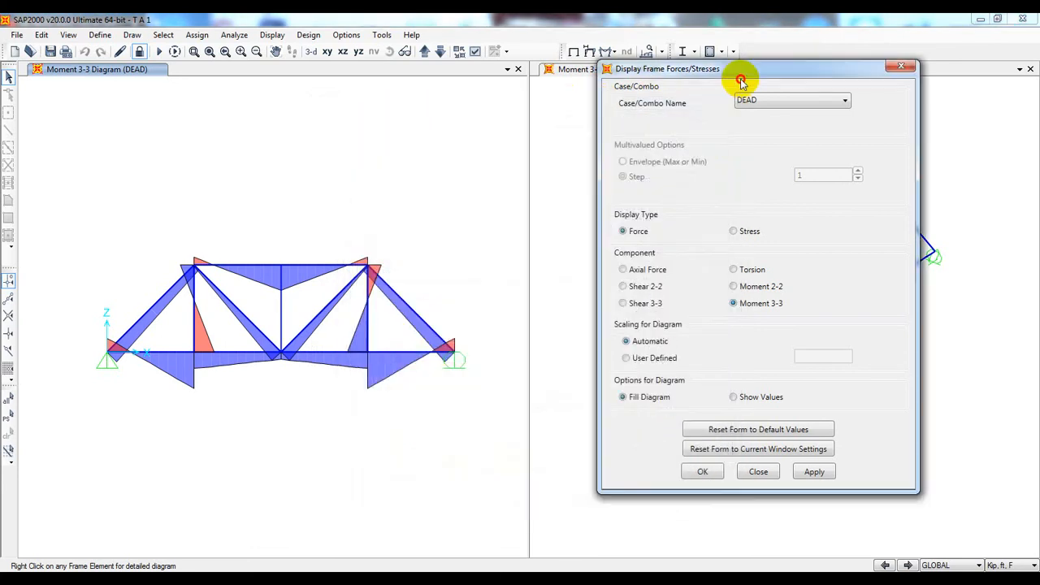
# - Close the frame force settings and make the 3D view the active window
pyautogui.moveTo(792, 61); pyautogui.dragTo(792, 64)
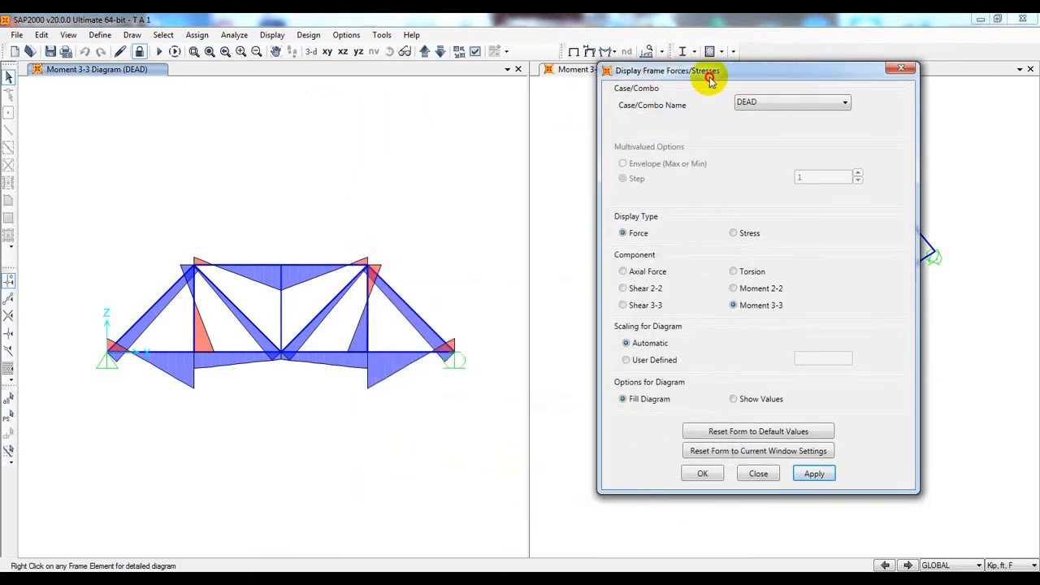
pyautogui.moveTo(709, 75); pyautogui.dragTo(615, 73)
pyautogui.click(806, 69)
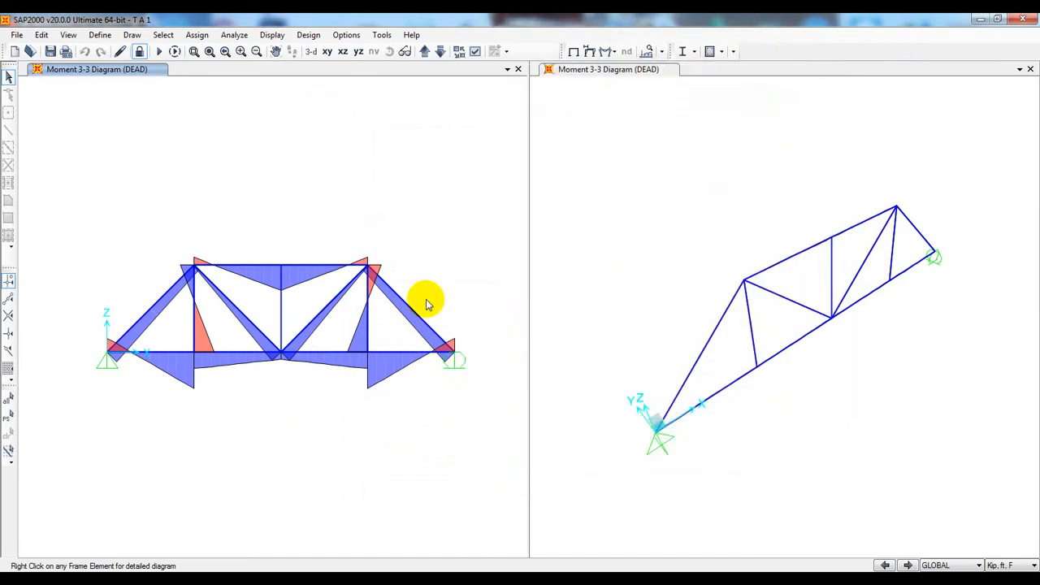
pyautogui.click(659, 480)
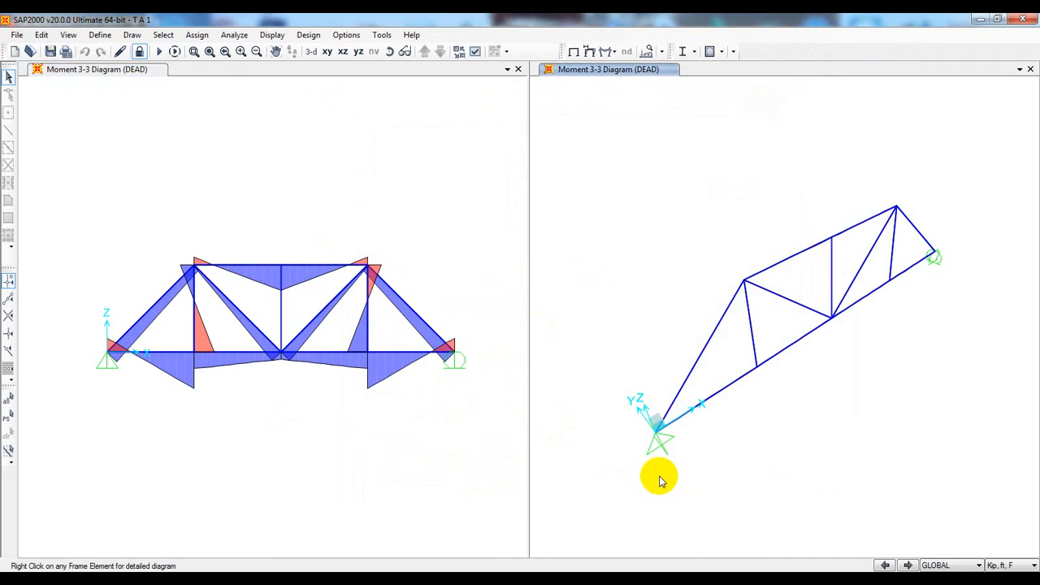